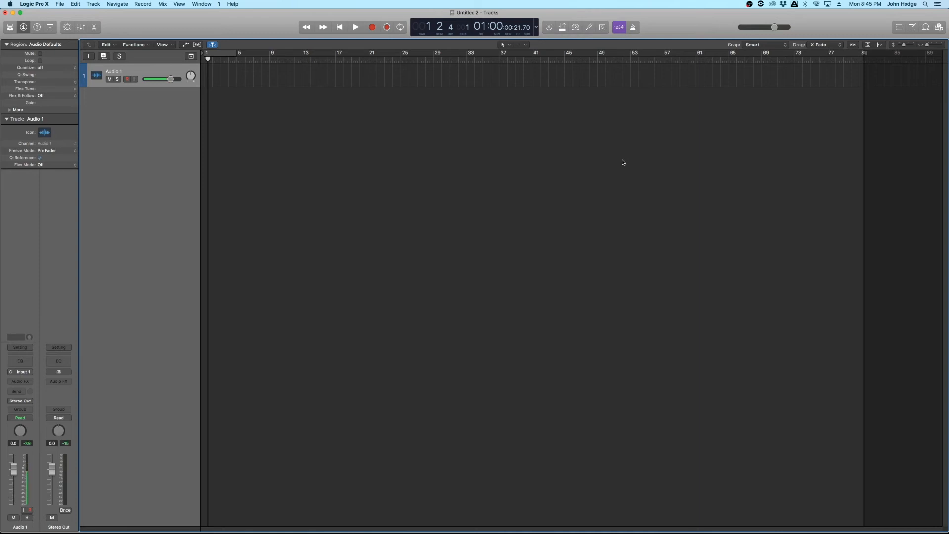
Step: Switch to Finder and open the City Escape stems folder from the Desktop
{"action": "mouse_move", "coordinate": [761, 529]}
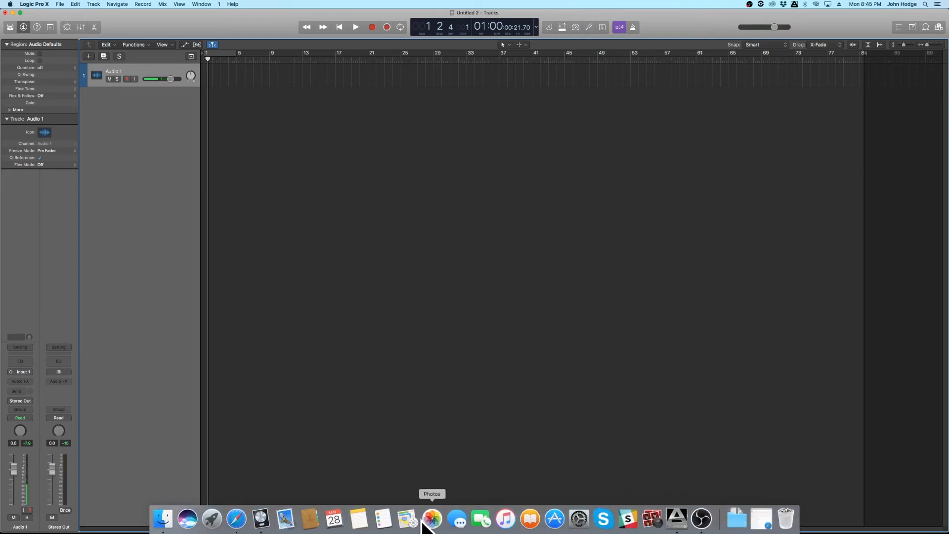
{"action": "left_click", "coordinate": [168, 522]}
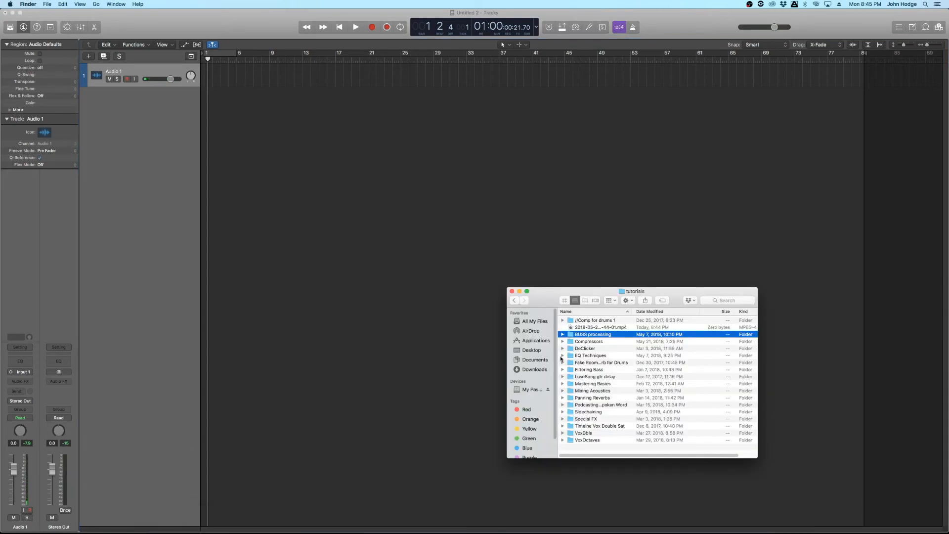
{"action": "left_click", "coordinate": [529, 351]}
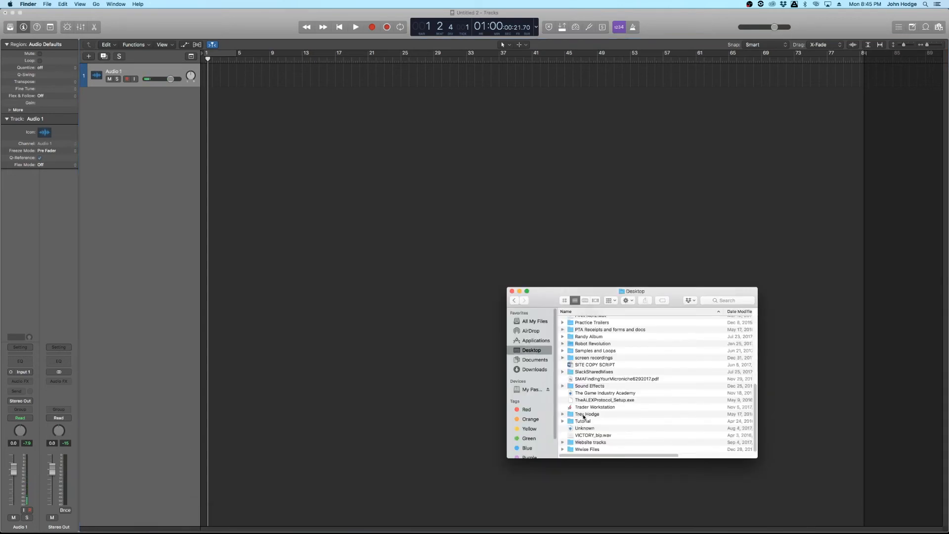
{"action": "double_click", "coordinate": [583, 415]}
{"action": "double_click", "coordinate": [583, 341]}
{"action": "double_click", "coordinate": [586, 328]}
{"action": "double_click", "coordinate": [588, 325]}
Step: Import all the City Escape WAV stems into the Logic Pro X project, each on its own track below Audio 1
{"action": "left_click", "coordinate": [588, 321]}
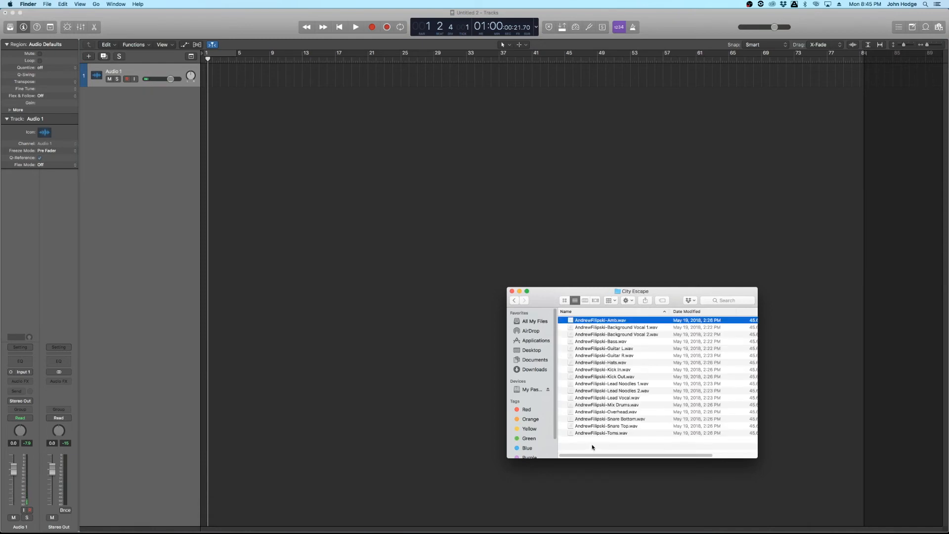
{"action": "left_click", "coordinate": [596, 433], "text": "shift"}
{"action": "left_click_drag", "start_coordinate": [510, 361], "coordinate": [198, 131]}
{"action": "left_click", "coordinate": [522, 179]}
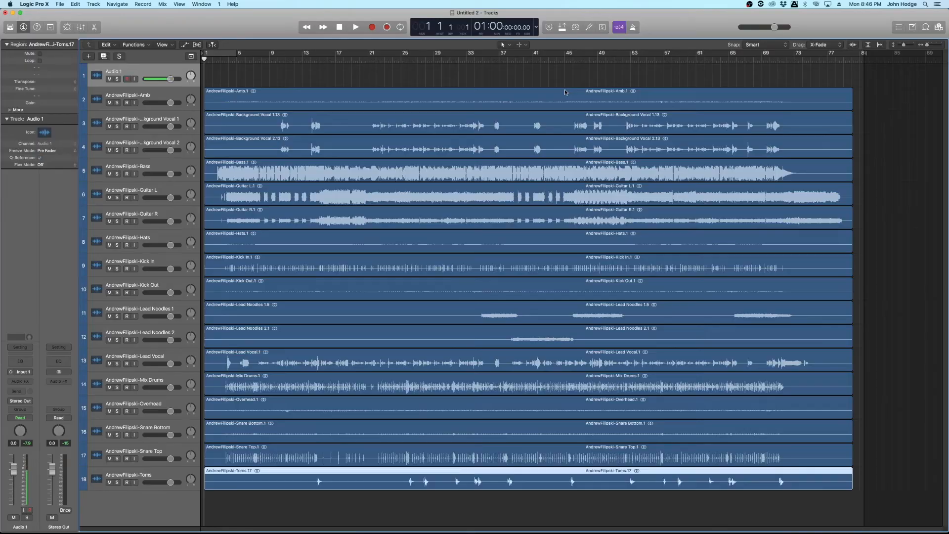
Step: Rename the Amb track to Drum Room and the two background vocal tracks to BGV 1 and BGV 2
{"action": "double_click", "coordinate": [124, 95]}
{"action": "type", "text": "Drum Room"}
{"action": "key", "text": "Return"}
{"action": "double_click", "coordinate": [123, 119]}
{"action": "type", "text": "BGV 1"}
{"action": "key", "text": "Return"}
{"action": "double_click", "coordinate": [124, 141]}
{"action": "type", "text": "BGV 2"}
Step: Shorten the names of the bass and rhythm guitar tracks to Bass, Guitar L and Guitar R
{"action": "double_click", "coordinate": [124, 166]}
{"action": "type", "text": "Bass"}
{"action": "double_click", "coordinate": [125, 190]}
{"action": "type", "text": "Guitar L"}
{"action": "double_click", "coordinate": [127, 213]}
{"action": "type", "text": "Guitar R"}
Step: Rename the Hats track to HH and the Kick In track to Kick
{"action": "double_click", "coordinate": [127, 238]}
{"action": "double_click", "coordinate": [129, 261]}
{"action": "type", "text": "Kick"}
{"action": "key", "text": "Return"}
{"action": "key", "text": "space"}
{"action": "key", "text": "space"}
Step: Rename the Kick Out track to Drum Verb and the two Lead Noodles tracks to Lead Gtr 1 and Lead Gtr 2
{"action": "double_click", "coordinate": [132, 284]}
{"action": "type", "text": "Drum Verb"}
{"action": "double_click", "coordinate": [133, 309]}
{"action": "type", "text": "Lead Gtr 1"}
{"action": "key", "text": "Tab"}
{"action": "type", "text": "Lead Gtr 2"}
{"action": "key", "text": "Tab"}
Step: Rename the Lead Vocal, Mix Drums and Overhead tracks to Vocal, Drum Mix and Overheads
{"action": "type", "text": "Vocal"}
{"action": "key", "text": "Tab"}
{"action": "type", "text": "Drum Mix"}
{"action": "key", "text": "Tab"}
{"action": "type", "text": "ds"}
{"action": "key", "text": "Tab"}
Step: Shorten the remaining drum track names to Snare Bottom, Snare Top and Toms
{"action": "type", "text": "Snare Bottom"}
{"action": "key", "text": "Tab"}
{"action": "type", "text": "Snare Top"}
{"action": "key", "text": "Tab"}
{"action": "type", "text": "Toms"}
{"action": "key", "text": "Return"}
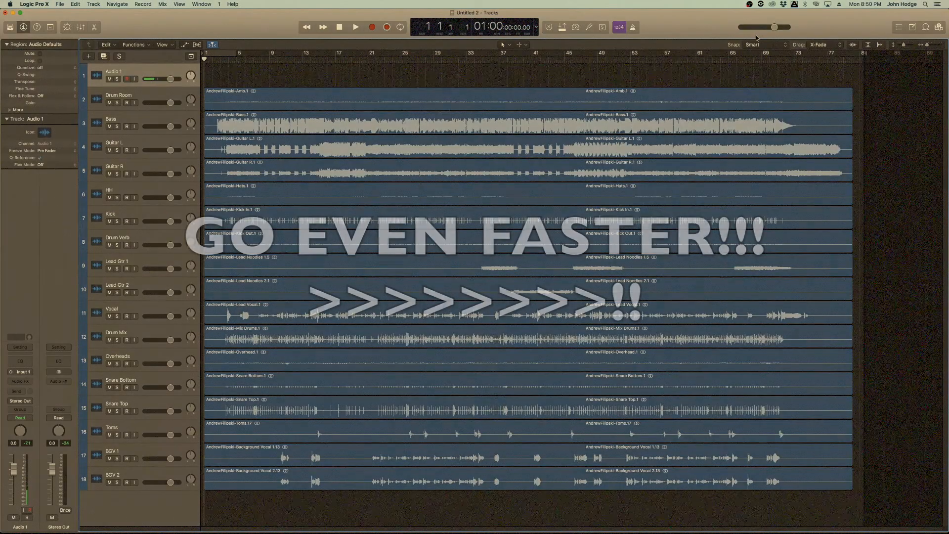
Step: Move the Bass, Guitar L, Guitar R and Vocal tracks, in that order, between Toms and BGV 1
{"action": "left_click", "coordinate": [139, 142]}
{"action": "left_click", "coordinate": [138, 167], "text": "shift"}
{"action": "left_click_drag", "start_coordinate": [139, 166], "coordinate": [138, 436]}
{"action": "left_click", "coordinate": [139, 261]}
{"action": "left_click_drag", "start_coordinate": [138, 261], "coordinate": [139, 435]}
{"action": "left_click_drag", "start_coordinate": [139, 119], "coordinate": [138, 364]}
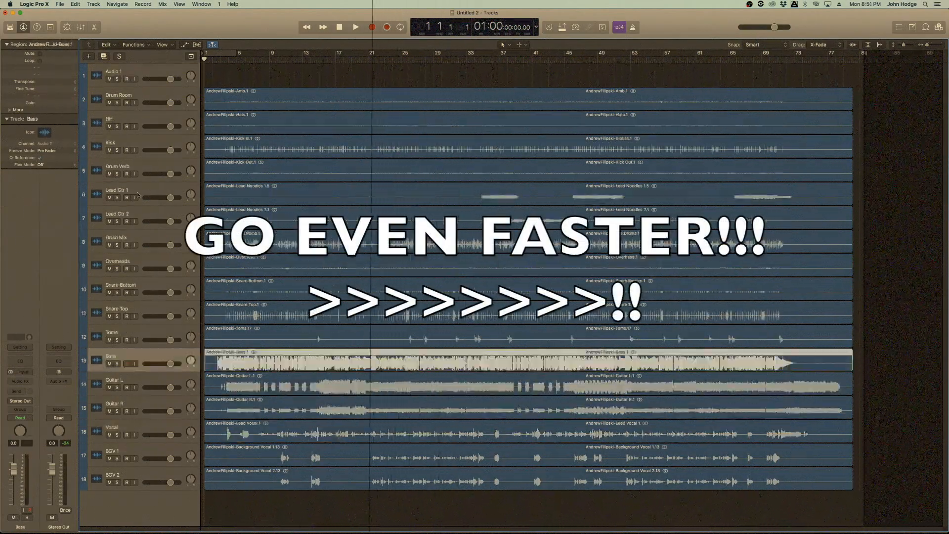
Step: Move the Lead Gtr 1 and Lead Gtr 2 tracks directly below Guitar R
{"action": "left_click", "coordinate": [138, 191]}
{"action": "left_click", "coordinate": [138, 215], "text": "shift"}
{"action": "left_click_drag", "start_coordinate": [139, 215], "coordinate": [139, 413]}
Step: Move the Drum Verb and Drum Room tracks down beside Drum Mix, and rename Drum Room as Rooms
{"action": "left_click_drag", "start_coordinate": [138, 167], "coordinate": [138, 317]}
{"action": "left_click_drag", "start_coordinate": [139, 95], "coordinate": [138, 293]}
{"action": "double_click", "coordinate": [118, 286]}
{"action": "type", "text": "Rooms"}
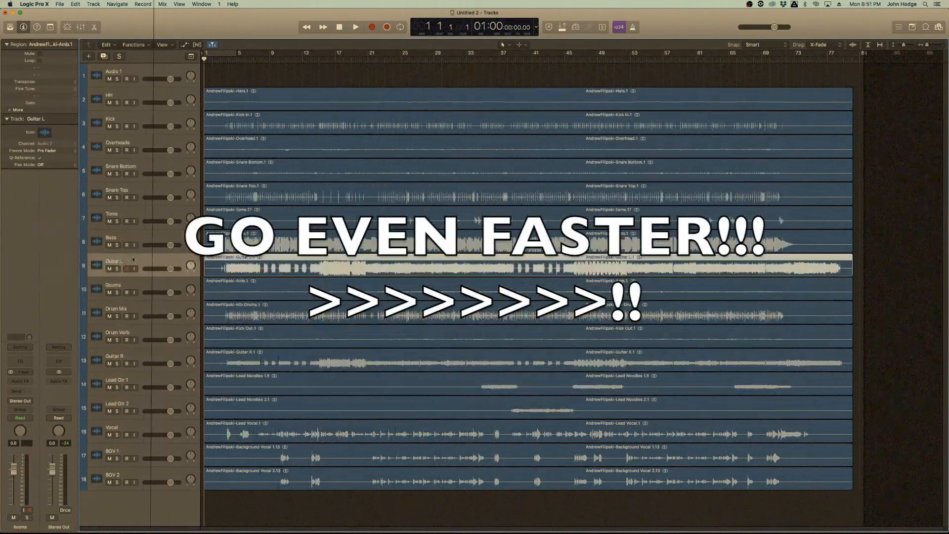
Step: Reorder the upper tracks as Kick, Snare Top, Snare Bottom, HH, Overheads, Toms, Rooms, Drum Mix, Drum Verb, Bass, Guitar L
{"action": "left_click_drag", "start_coordinate": [133, 259], "coordinate": [135, 333]}
{"action": "left_click_drag", "start_coordinate": [136, 238], "coordinate": [136, 310]}
{"action": "left_click_drag", "start_coordinate": [138, 143], "coordinate": [138, 191]}
{"action": "left_click", "coordinate": [139, 71]}
{"action": "left_click_drag", "start_coordinate": [138, 96], "coordinate": [138, 119]}
Step: Color the drum tracks from Kick through Rooms olive yellow
{"action": "left_click", "coordinate": [138, 95]}
{"action": "left_click", "coordinate": [148, 237], "text": "shift"}
{"action": "right_click", "coordinate": [148, 237]}
{"action": "left_click", "coordinate": [177, 345]}
{"action": "left_click", "coordinate": [407, 205]}
Step: Color the Drum Mix and Drum Verb tracks brown and the Bass track orange-red
{"action": "left_click", "coordinate": [153, 262]}
{"action": "left_click", "coordinate": [153, 286], "text": "shift"}
{"action": "left_click", "coordinate": [386, 205]}
{"action": "right_click", "coordinate": [165, 310]}
{"action": "left_click", "coordinate": [190, 418]}
{"action": "left_click", "coordinate": [373, 205]}
Step: Color the Lead Gtr 1 and Lead Gtr 2 tracks bright light blue
{"action": "left_click", "coordinate": [148, 381]}
{"action": "left_click", "coordinate": [145, 404], "text": "shift"}
{"action": "right_click", "coordinate": [144, 405]}
{"action": "left_click", "coordinate": [173, 513]}
{"action": "left_click", "coordinate": [485, 205]}
Step: Color the Vocal track purple and the BGV 1 and BGV 2 tracks magenta
{"action": "right_click", "coordinate": [156, 429]}
{"action": "left_click", "coordinate": [183, 513]}
{"action": "left_click", "coordinate": [543, 198]}
{"action": "left_click", "coordinate": [157, 452]}
{"action": "left_click", "coordinate": [158, 475], "text": "shift"}
{"action": "right_click", "coordinate": [158, 475]}
{"action": "left_click", "coordinate": [585, 199]}
{"action": "left_click", "coordinate": [153, 96]}
{"action": "left_click", "coordinate": [159, 473], "text": "shift"}
{"action": "left_click", "coordinate": [173, 66]}
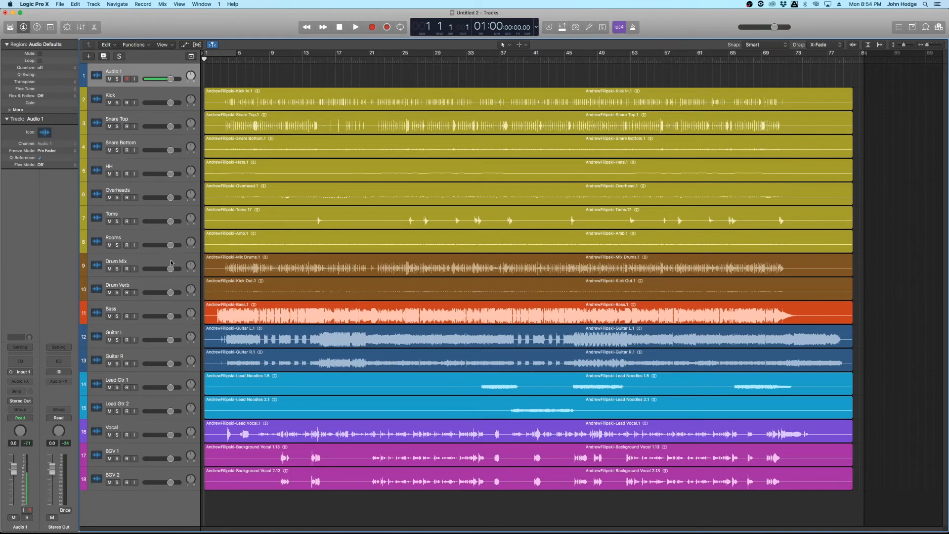
Step: Lower the region gain of the Bass, Guitar L and Guitar R regions together to -4.8 dB
{"action": "left_click", "coordinate": [401, 321]}
{"action": "left_click", "coordinate": [400, 332], "text": "shift"}
{"action": "left_click", "coordinate": [411, 361], "text": "shift"}
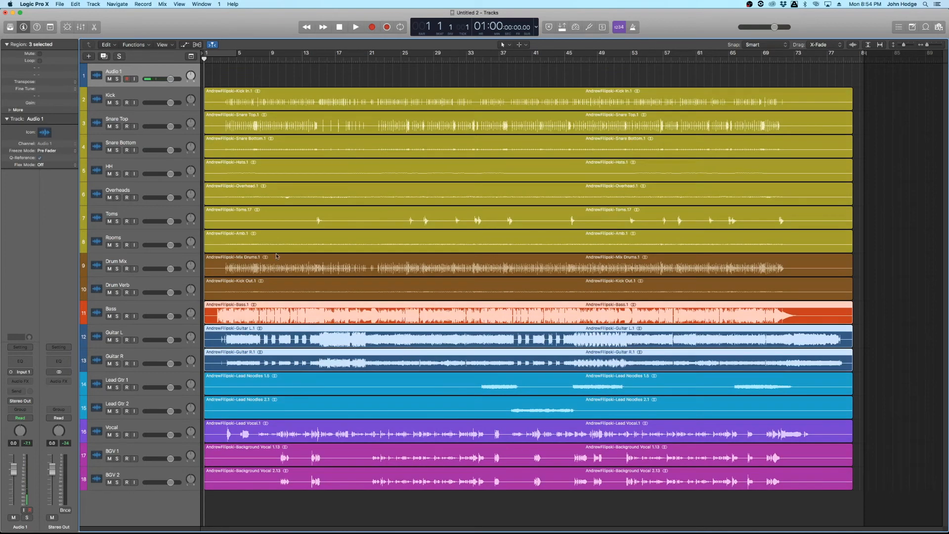
{"action": "left_click_drag", "start_coordinate": [63, 102], "coordinate": [63, 126]}
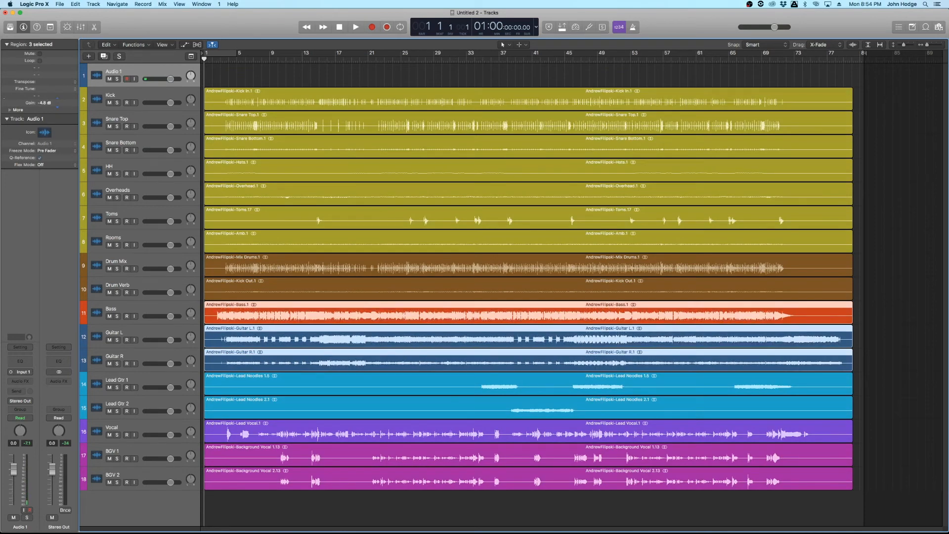
{"action": "left_click", "coordinate": [151, 73]}
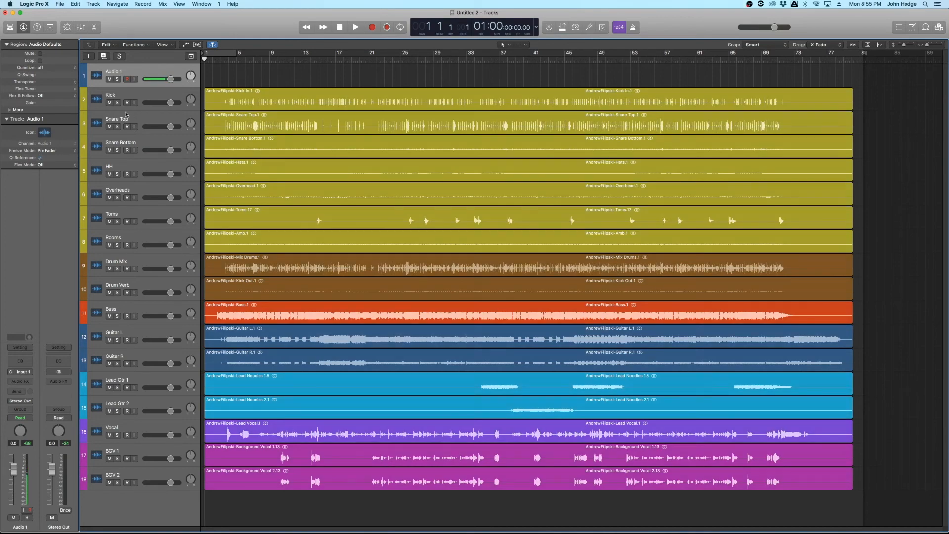
Step: Trim the start of all stem regions together to just before the bass enters, at bar 2 beat 3
{"action": "scroll", "coordinate": [274, 277], "scroll_direction": "up", "scroll_amount": 6}
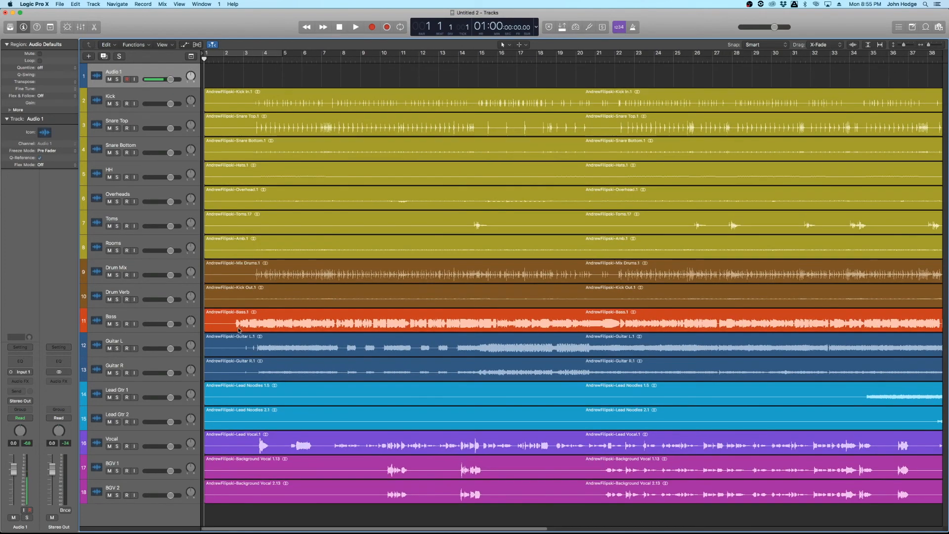
{"action": "scroll", "coordinate": [246, 329], "scroll_direction": "up", "scroll_amount": 2}
{"action": "scroll", "coordinate": [246, 329], "scroll_direction": "up", "scroll_amount": 1}
{"action": "scroll", "coordinate": [247, 332], "scroll_direction": "down", "scroll_amount": 1}
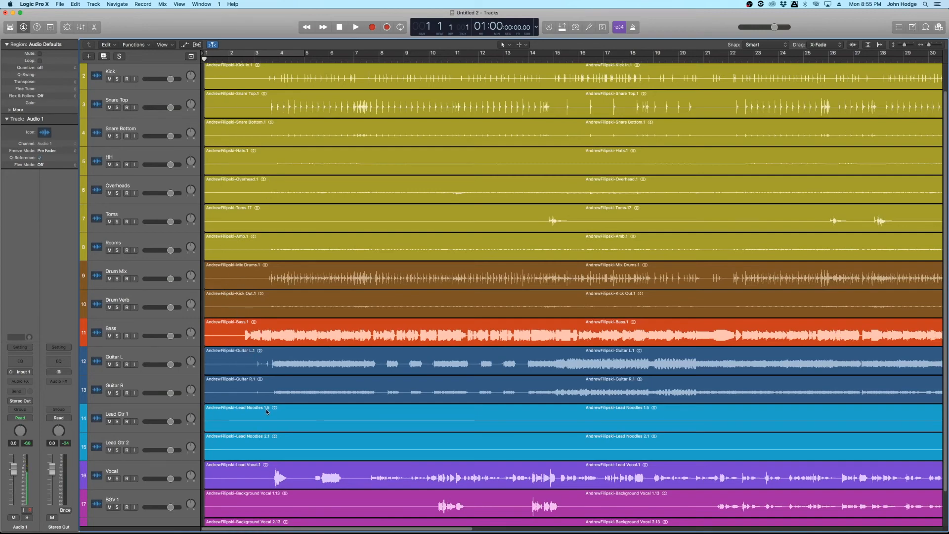
{"action": "key", "text": "z"}
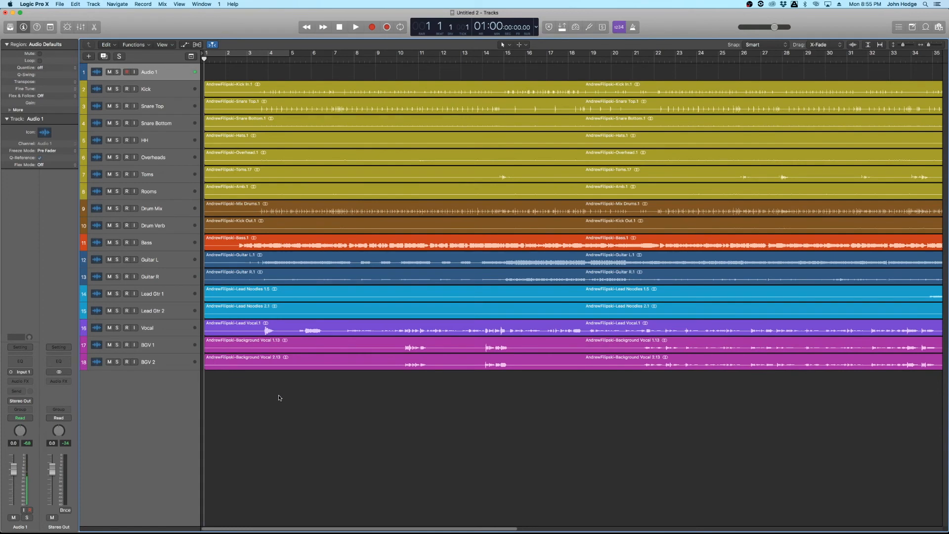
{"action": "left_click_drag", "start_coordinate": [293, 399], "coordinate": [227, 84]}
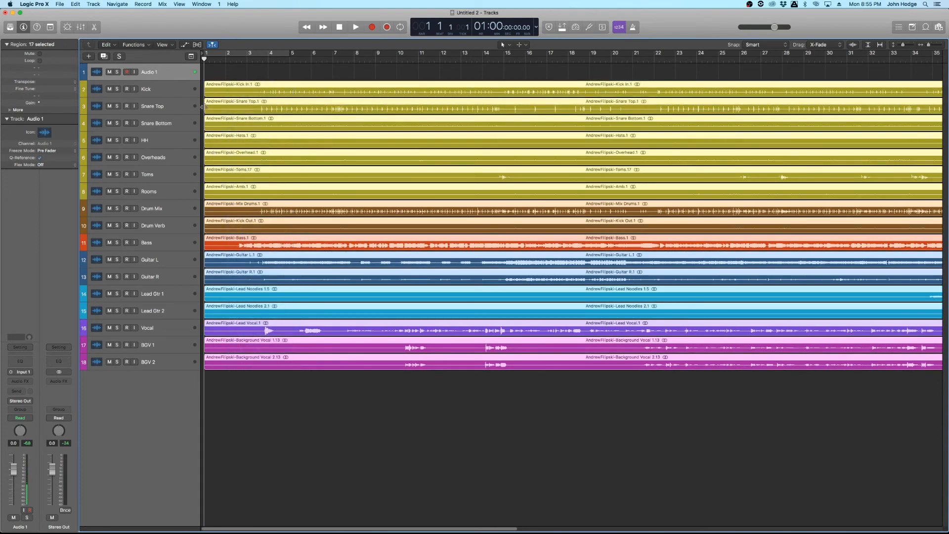
{"action": "left_click_drag", "start_coordinate": [206, 245], "coordinate": [238, 244]}
{"action": "key", "text": "super+Right"}
{"action": "key", "text": "super+Right"}
{"action": "key", "text": "super+Right"}
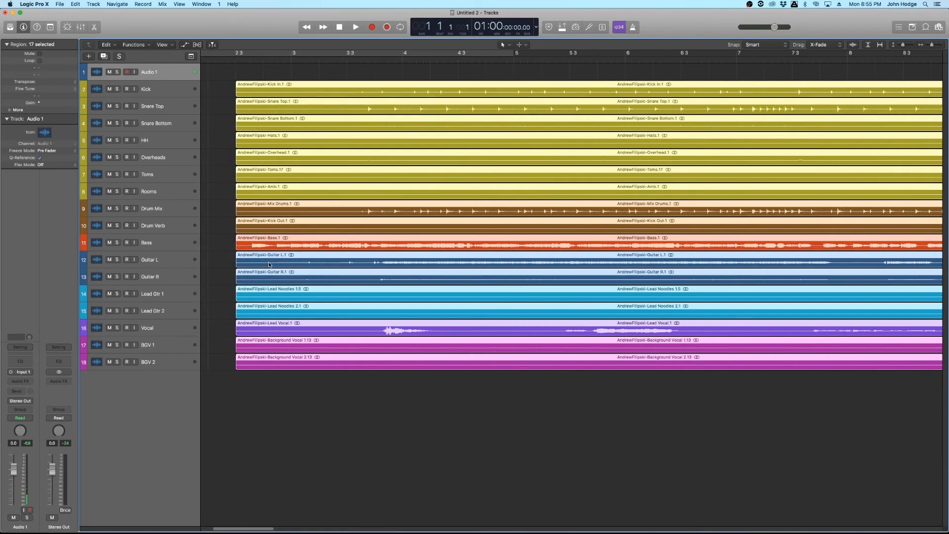
Step: Move all the trimmed regions together so they start at bar 1, then deselect them
{"action": "key", "text": "super+Up"}
{"action": "key", "text": "super+Left"}
{"action": "left_click_drag", "start_coordinate": [242, 84], "coordinate": [191, 86]}
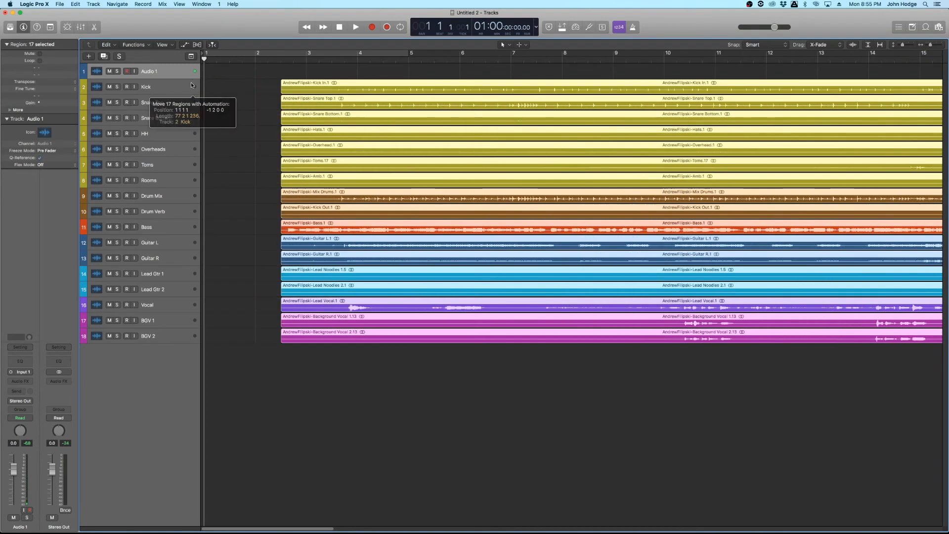
{"action": "left_click_drag", "start_coordinate": [300, 87], "coordinate": [222, 82]}
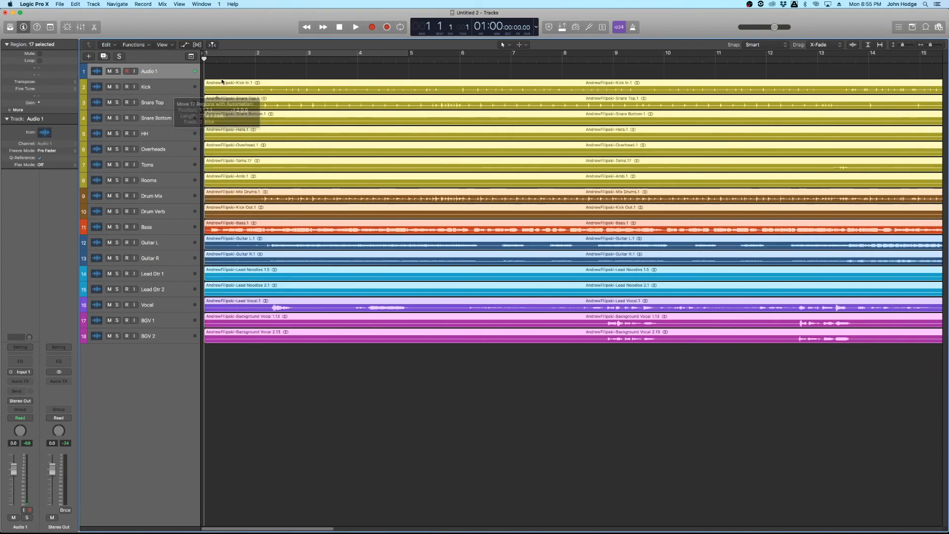
{"action": "left_click", "coordinate": [226, 74]}
Step: Examine the trimmed waveforms across all tracks, both close up and over the song's full length
{"action": "key", "text": "super+Up"}
{"action": "key", "text": "super+Up"}
{"action": "key", "text": "super+Down"}
{"action": "key", "text": "super+Down"}
{"action": "key", "text": "super+Down"}
{"action": "key", "text": "super+Down"}
{"action": "key", "text": "super+Left"}
{"action": "scroll", "coordinate": [203, 387], "scroll_direction": "down", "scroll_amount": 6}
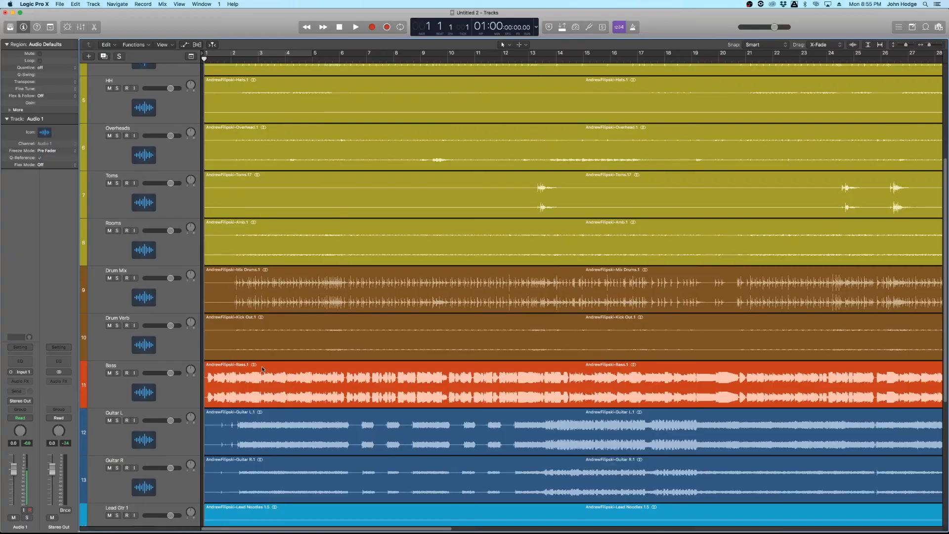
{"action": "key", "text": "super+Left"}
{"action": "key", "text": "super+Up"}
{"action": "key", "text": "super+Up"}
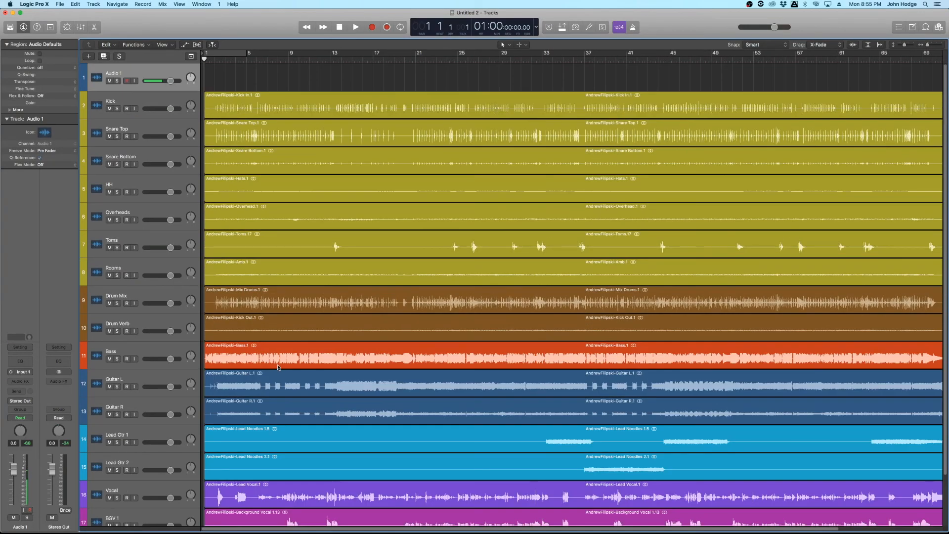
{"action": "scroll", "coordinate": [278, 367], "scroll_direction": "down", "scroll_amount": 2}
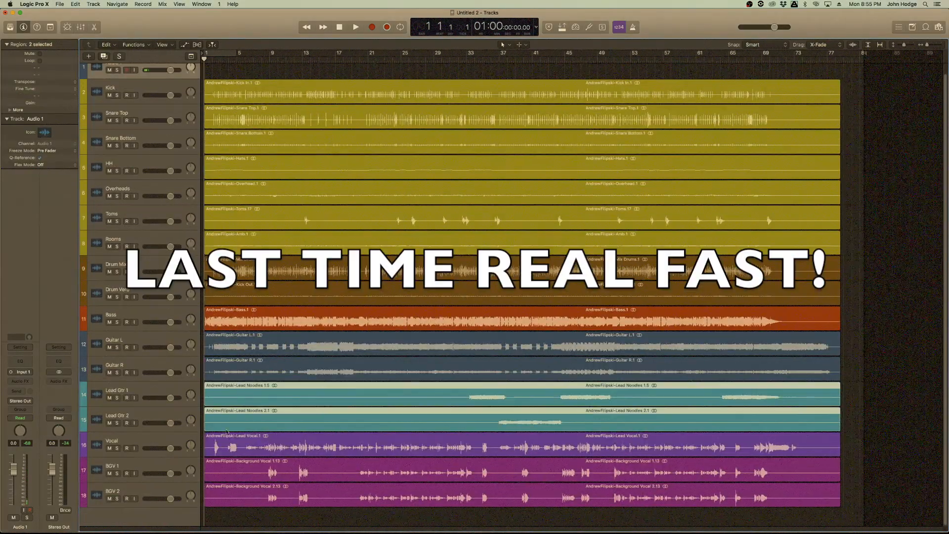
Step: Trim the ends of the Lead Gtr 1 and Lead Gtr 2 regions after their last notes, and split Lead Gtr 1 at about bars 41 and 57
{"action": "left_click_drag", "start_coordinate": [839, 403], "coordinate": [793, 404]}
{"action": "left_click_drag", "start_coordinate": [838, 429], "coordinate": [569, 429]}
{"action": "double_click", "coordinate": [536, 396], "text": "super"}
{"action": "double_click", "coordinate": [665, 396], "text": "super"}
Step: Trim the ends of the drum and bass regions to about bar 73 and both guitar regions to just past bar 77
{"action": "left_click_drag", "start_coordinate": [839, 328], "coordinate": [796, 328]}
{"action": "left_click_drag", "start_coordinate": [839, 378], "coordinate": [836, 378]}
Step: Trim the three Lead Gtr 1 regions and the start of the Lead Gtr 2 region to their played phrases
{"action": "left_click_drag", "start_coordinate": [668, 403], "coordinate": [718, 403]}
{"action": "left_click_drag", "start_coordinate": [663, 405], "coordinate": [618, 406]}
{"action": "left_click_drag", "start_coordinate": [537, 403], "coordinate": [557, 404]}
{"action": "left_click_drag", "start_coordinate": [536, 403], "coordinate": [465, 404]}
Step: Split the BGV 1 and BGV 2 regions at about bars 8, 17, 38, 42, 49 and 71, and delete the silent outer pieces
{"action": "key", "text": "t"}
{"action": "key", "text": "i"}
{"action": "left_click", "coordinate": [262, 474]}
{"action": "left_click", "coordinate": [339, 475]}
{"action": "left_click", "coordinate": [508, 499]}
{"action": "left_click", "coordinate": [549, 476]}
{"action": "left_click", "coordinate": [603, 476]}
{"action": "left_click", "coordinate": [780, 499]}
{"action": "key", "text": "Delete"}
Step: Trim the Vocal region to about bars 2 to 74 and tighten the BGV 1 and BGV 2 regions around their sung phrases
{"action": "left_click_drag", "start_coordinate": [840, 453], "coordinate": [805, 453]}
{"action": "left_click_drag", "start_coordinate": [205, 453], "coordinate": [211, 453]}
{"action": "key", "text": "super+Right"}
{"action": "left_click_drag", "start_coordinate": [361, 502], "coordinate": [384, 500]}
{"action": "scroll", "coordinate": [514, 499], "scroll_direction": "right", "scroll_amount": 3}
{"action": "left_click_drag", "start_coordinate": [512, 500], "coordinate": [494, 500]}
{"action": "left_click_drag", "start_coordinate": [517, 500], "coordinate": [529, 500]}
{"action": "mouse_move", "coordinate": [561, 498]}
{"action": "left_mouse_down"}
{"action": "mouse_move", "coordinate": [545, 499]}
{"action": "mouse_move", "coordinate": [578, 497]}
{"action": "left_mouse_up"}
{"action": "mouse_move", "coordinate": [627, 493]}
{"action": "left_mouse_down"}
{"action": "mouse_move", "coordinate": [617, 493]}
{"action": "mouse_move", "coordinate": [636, 493]}
{"action": "left_mouse_up"}
Step: Trim the Toms region's start to the first fill and split it into six pieces between the fills
{"action": "scroll", "coordinate": [633, 445], "scroll_direction": "up", "scroll_amount": 5}
{"action": "left_click_drag", "start_coordinate": [205, 260], "coordinate": [313, 260]}
{"action": "left_click", "coordinate": [379, 257]}
{"action": "left_click", "coordinate": [470, 258]}
{"action": "left_click", "coordinate": [591, 257]}
{"action": "left_click", "coordinate": [659, 257]}
{"action": "left_click", "coordinate": [847, 257]}
Step: Trim the edges of the Toms pieces so that each keeps only its played fills
{"action": "left_click_drag", "start_coordinate": [900, 261], "coordinate": [882, 262]}
{"action": "mouse_move", "coordinate": [848, 260]}
{"action": "left_mouse_down"}
{"action": "mouse_move", "coordinate": [863, 260]}
{"action": "mouse_move", "coordinate": [830, 260]}
{"action": "left_mouse_up"}
{"action": "left_click_drag", "start_coordinate": [660, 258], "coordinate": [639, 259]}
{"action": "left_click_drag", "start_coordinate": [592, 258], "coordinate": [564, 256]}
{"action": "mouse_move", "coordinate": [470, 248]}
{"action": "left_mouse_down"}
{"action": "mouse_move", "coordinate": [480, 245]}
{"action": "mouse_move", "coordinate": [462, 256]}
{"action": "left_mouse_up"}
{"action": "left_click_drag", "start_coordinate": [379, 256], "coordinate": [422, 256]}
{"action": "left_click_drag", "start_coordinate": [377, 257], "coordinate": [339, 257]}
{"action": "left_click", "coordinate": [365, 255]}
{"action": "key", "text": "super+Left"}
{"action": "key", "text": "super+Up"}
{"action": "key", "text": "super+Up"}
{"action": "key", "text": "super+Up"}
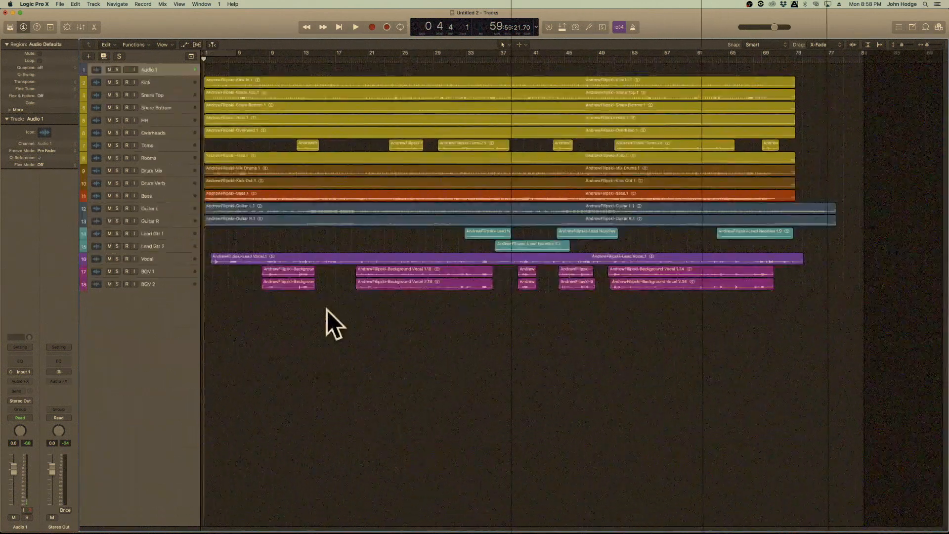
{"action": "key", "text": "super+Down"}
{"action": "key", "text": "super+Down"}
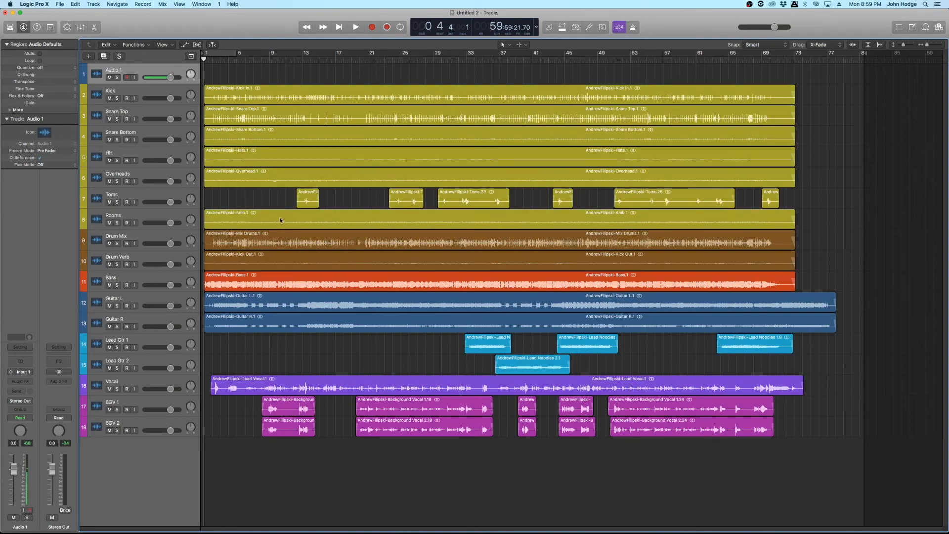
{"action": "left_click", "coordinate": [479, 347]}
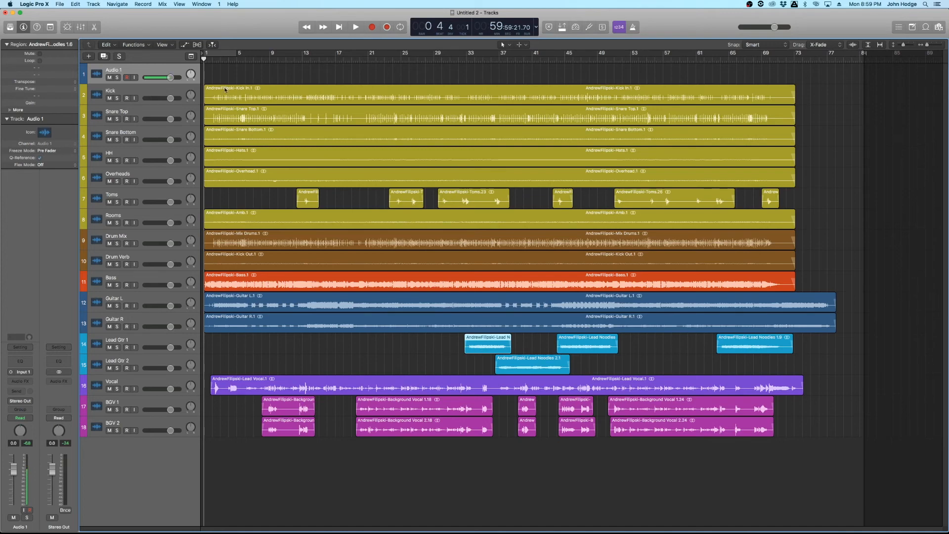
{"action": "left_click", "coordinate": [297, 326]}
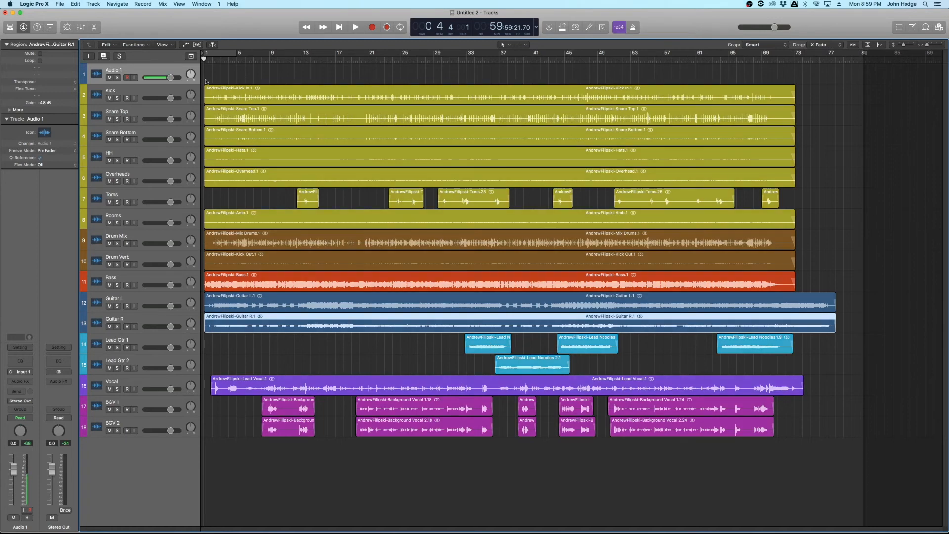
{"action": "left_click", "coordinate": [223, 76]}
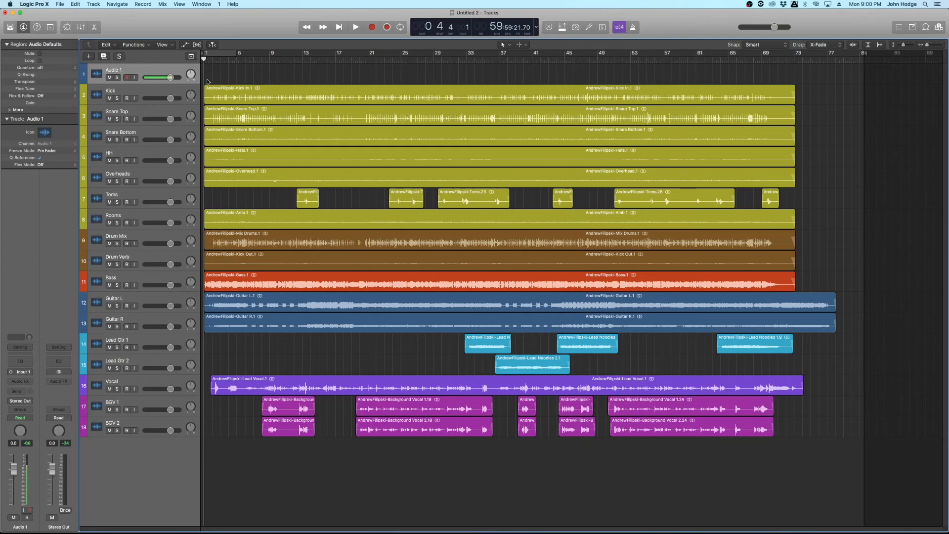
Step: In the mixer, route the drum channels Kick through Rooms to Bus 1 and name its aux DRUMS
{"action": "key", "text": "x"}
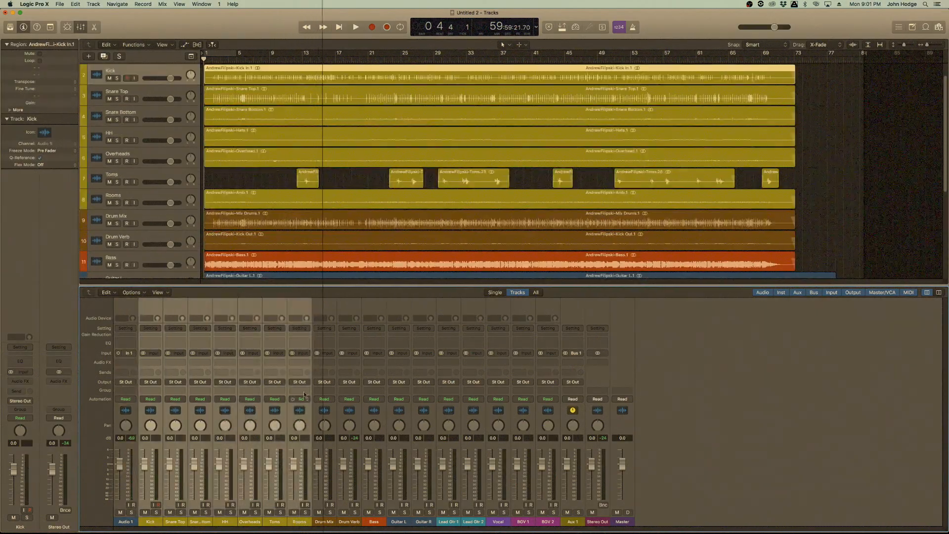
{"action": "left_click", "coordinate": [301, 382]}
{"action": "mouse_move", "coordinate": [307, 408]}
{"action": "left_click", "coordinate": [352, 295]}
{"action": "double_click", "coordinate": [572, 522]}
{"action": "type", "text": "DRUMS"}
{"action": "key", "text": "Return"}
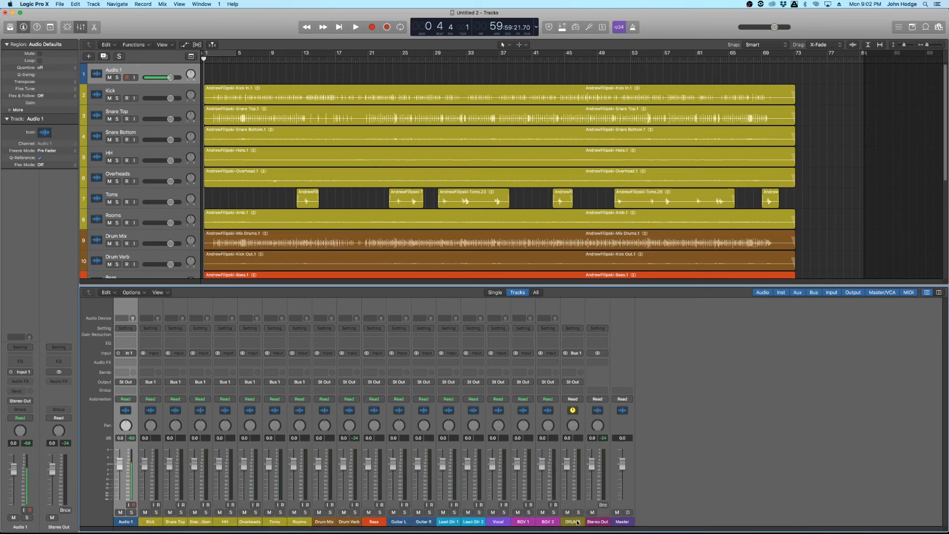
Step: Add a Pre Fader send from DRUMS to Bus 2 and name the new aux //DRUMS
{"action": "left_click", "coordinate": [575, 374]}
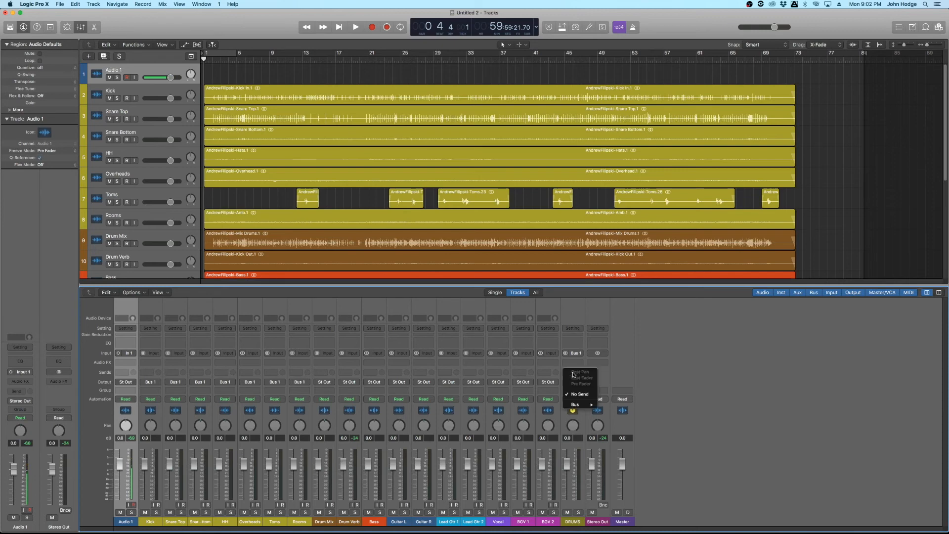
{"action": "mouse_move", "coordinate": [587, 407]}
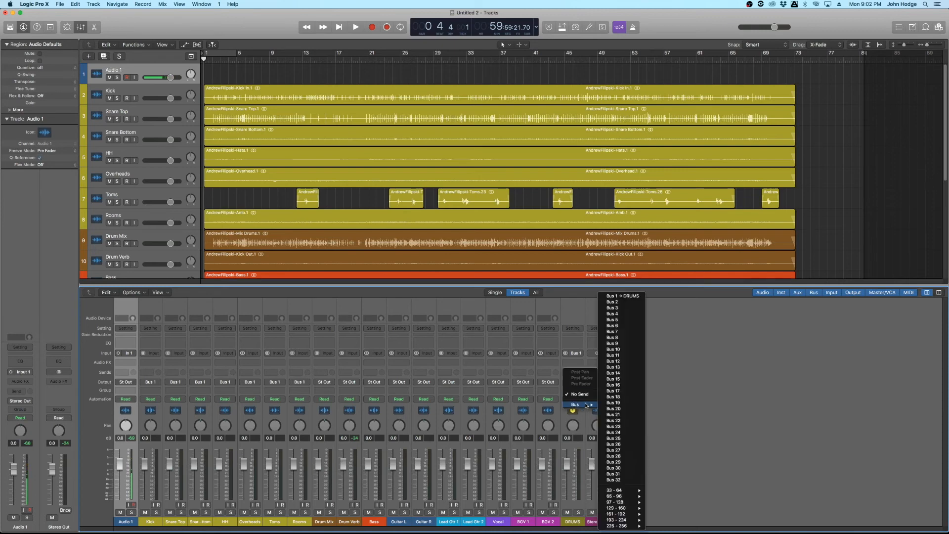
{"action": "left_click", "coordinate": [613, 302]}
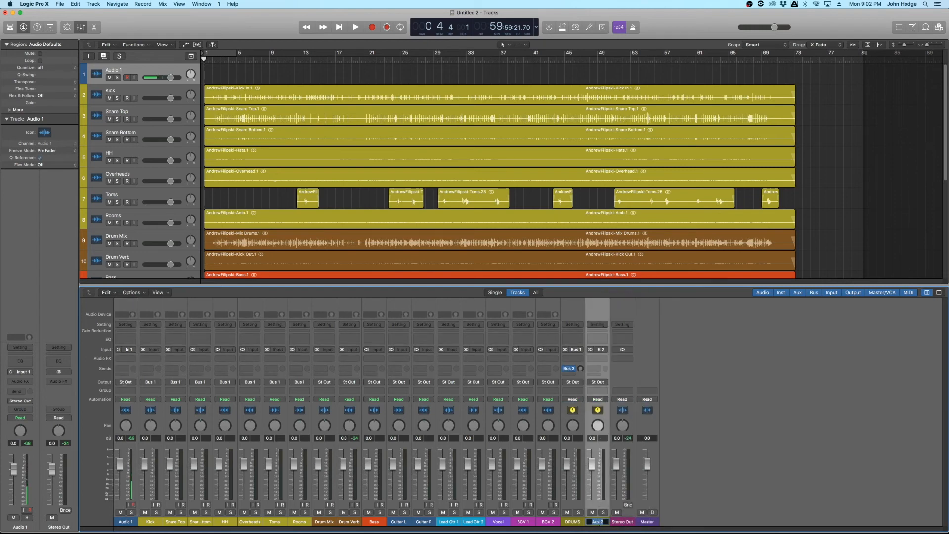
{"action": "type", "text": "//DRUMS"}
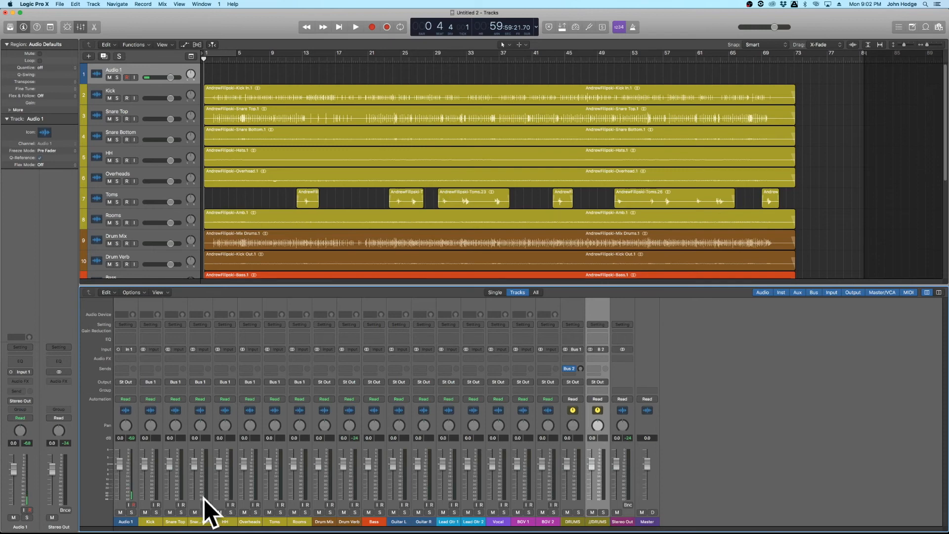
{"action": "left_click", "coordinate": [126, 523]}
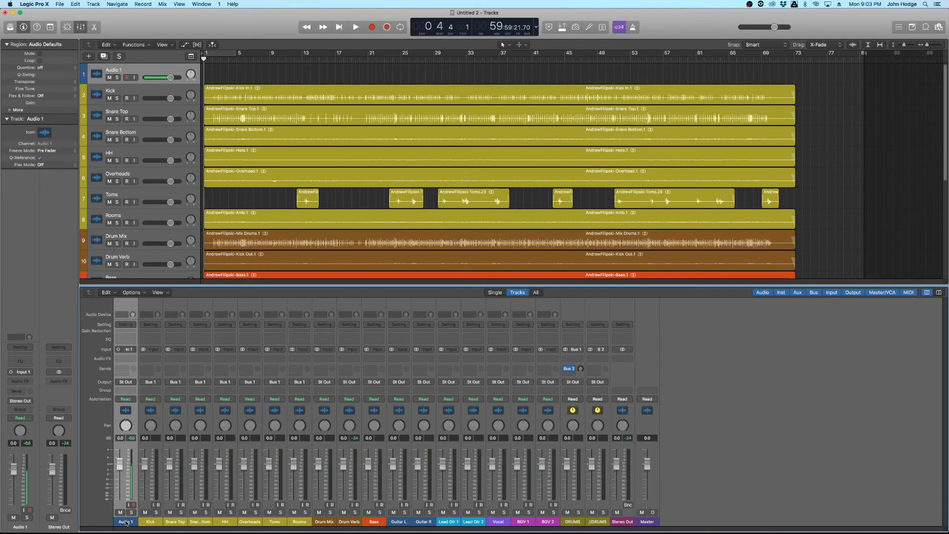
{"action": "left_click", "coordinate": [571, 370]}
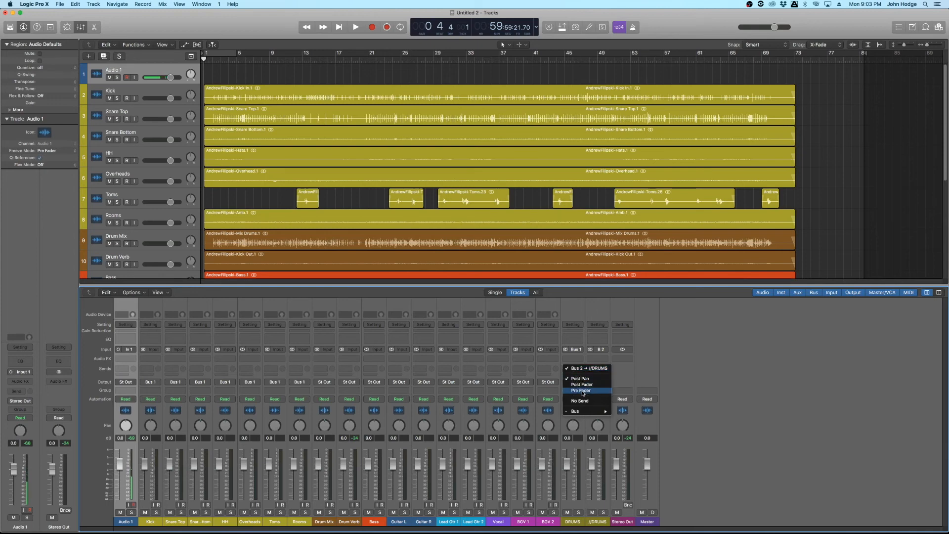
{"action": "left_click", "coordinate": [582, 391]}
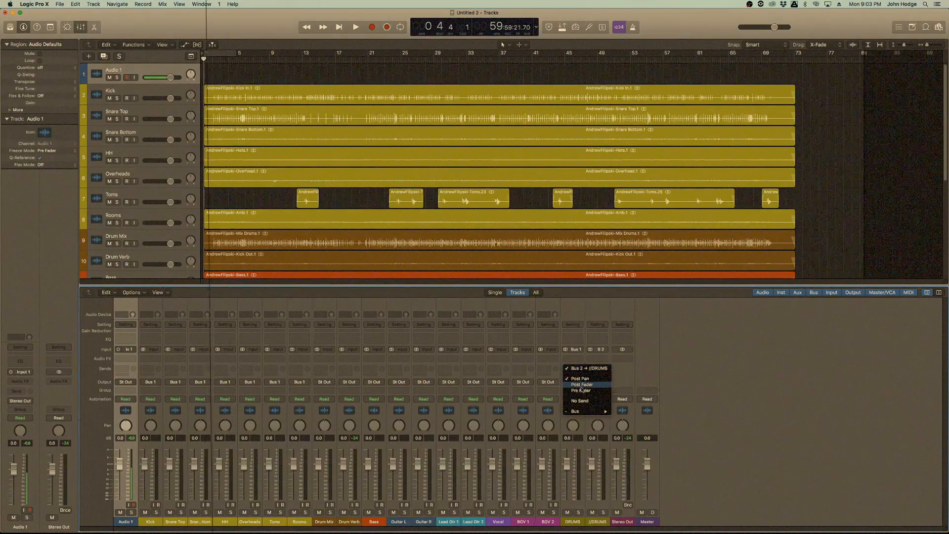
Step: Route the Bass channel to Bus 3 and name its new aux BASS
{"action": "left_click", "coordinate": [374, 382]}
{"action": "left_click", "coordinate": [423, 308]}
{"action": "double_click", "coordinate": [623, 522]}
{"action": "type", "text": "BASS"}
{"action": "key", "text": "Return"}
Step: Route the Guitar L and Guitar R channels to Bus 4 and name the new aux ELECS
{"action": "left_click_drag", "start_coordinate": [399, 522], "coordinate": [548, 522]}
{"action": "left_click", "coordinate": [424, 382]}
{"action": "mouse_move", "coordinate": [430, 409]}
{"action": "left_click", "coordinate": [476, 314]}
{"action": "double_click", "coordinate": [647, 522]}
{"action": "type", "text": "ELECS"}
Step: Route the Lead Gtr 1 and Lead Gtr 2 channels to Bus 5 and name the new aux LEADS
{"action": "left_click", "coordinate": [473, 382]}
{"action": "mouse_move", "coordinate": [480, 408]}
{"action": "left_click", "coordinate": [524, 319]}
{"action": "double_click", "coordinate": [670, 521]}
{"action": "type", "text": "LEADS"}
Step: Route the Vocal channel to Bus 6 and name its new aux VOX
{"action": "left_click", "coordinate": [498, 521]}
{"action": "left_click", "coordinate": [498, 381]}
{"action": "left_click", "coordinate": [548, 326]}
{"action": "double_click", "coordinate": [696, 521]}
{"action": "type", "text": "VOX"}
Step: Route the BGV 1 and BGV 2 channels to Bus 7 and name the new aux BGV
{"action": "left_click", "coordinate": [548, 382]}
{"action": "mouse_move", "coordinate": [554, 408]}
{"action": "left_click", "coordinate": [598, 332]}
{"action": "double_click", "coordinate": [722, 522]}
{"action": "type", "text": "BGV"}
{"action": "left_click", "coordinate": [697, 521]}
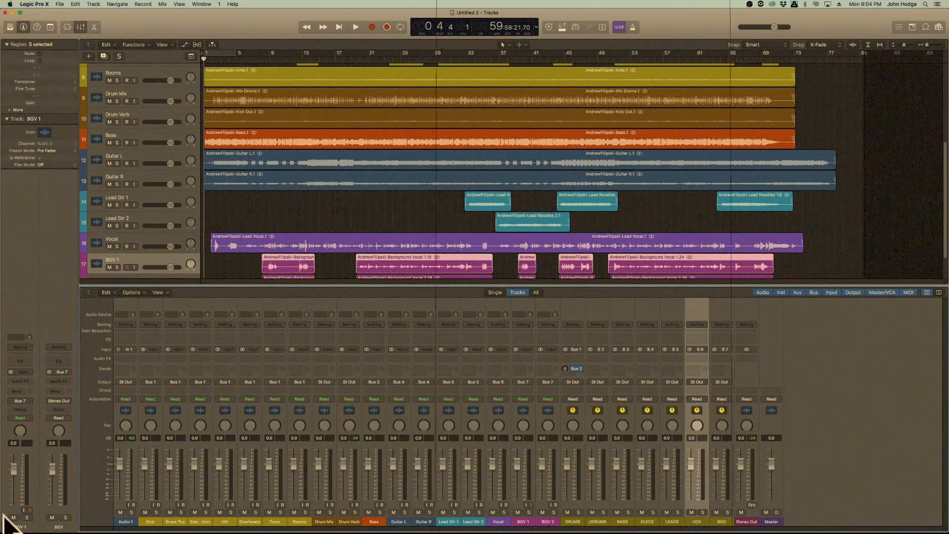
{"action": "left_click", "coordinate": [126, 522]}
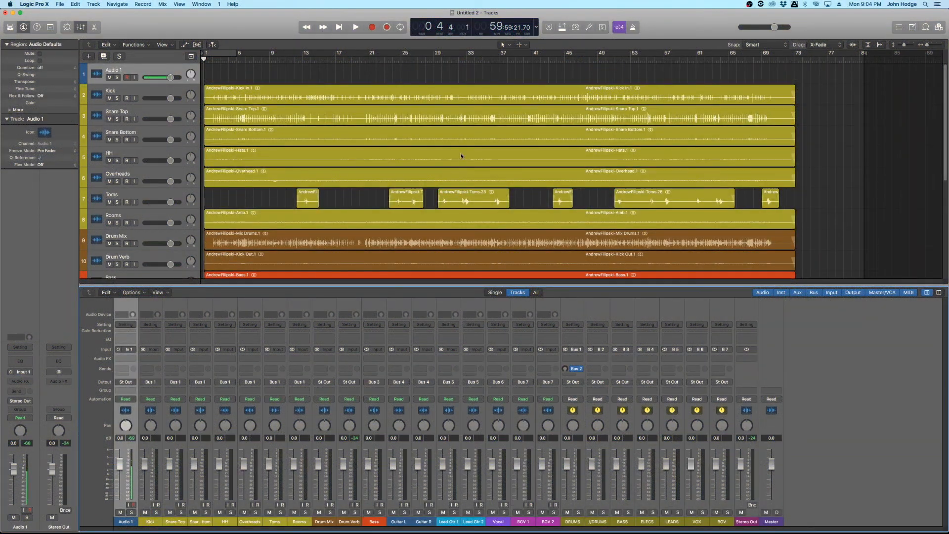
Step: Add a Pre Fader send from VOX to Bus 8 and name the new aux //VOX
{"action": "scroll", "coordinate": [461, 156], "scroll_direction": "down", "scroll_amount": 2}
{"action": "scroll", "coordinate": [461, 156], "scroll_direction": "down", "scroll_amount": 8}
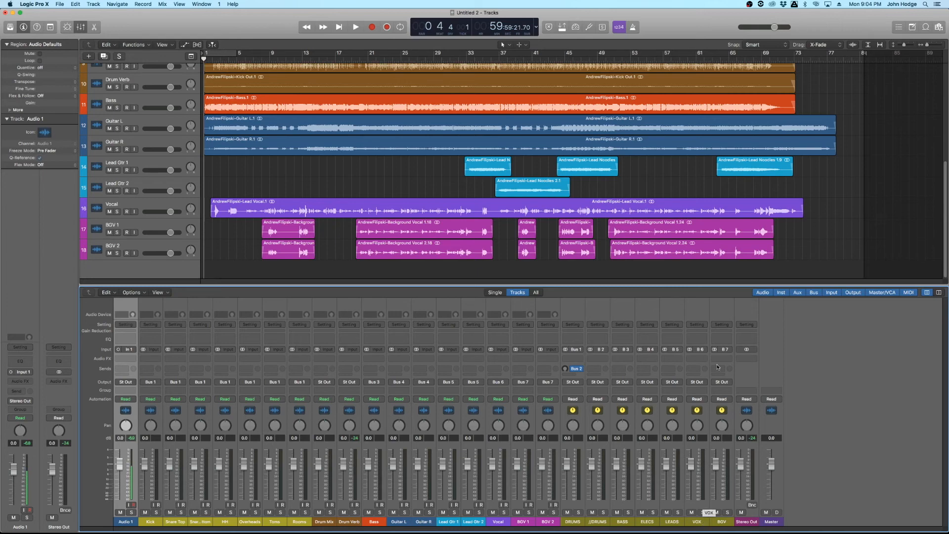
{"action": "left_click", "coordinate": [700, 369]}
{"action": "mouse_move", "coordinate": [704, 401]}
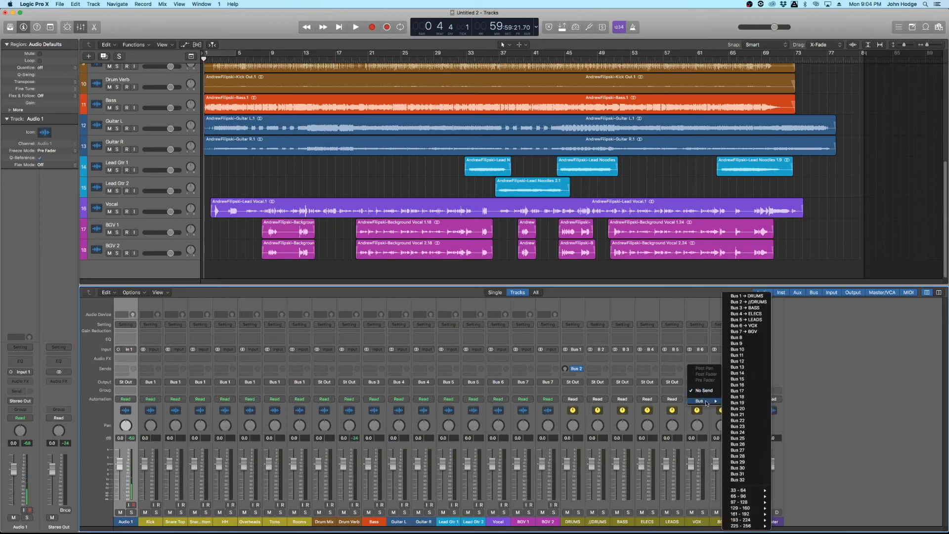
{"action": "left_click", "coordinate": [733, 340]}
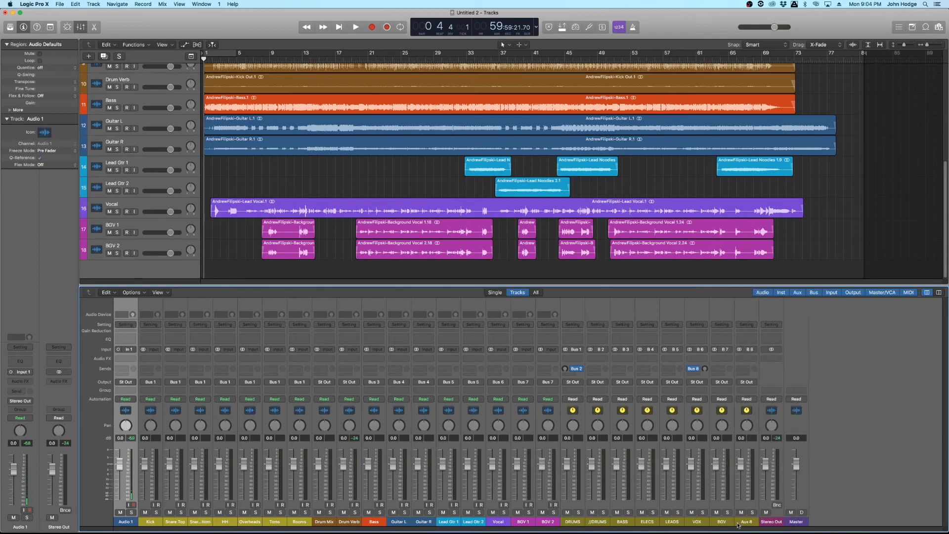
{"action": "double_click", "coordinate": [740, 523]}
{"action": "type", "text": "//VOX"}
{"action": "key", "text": "Return"}
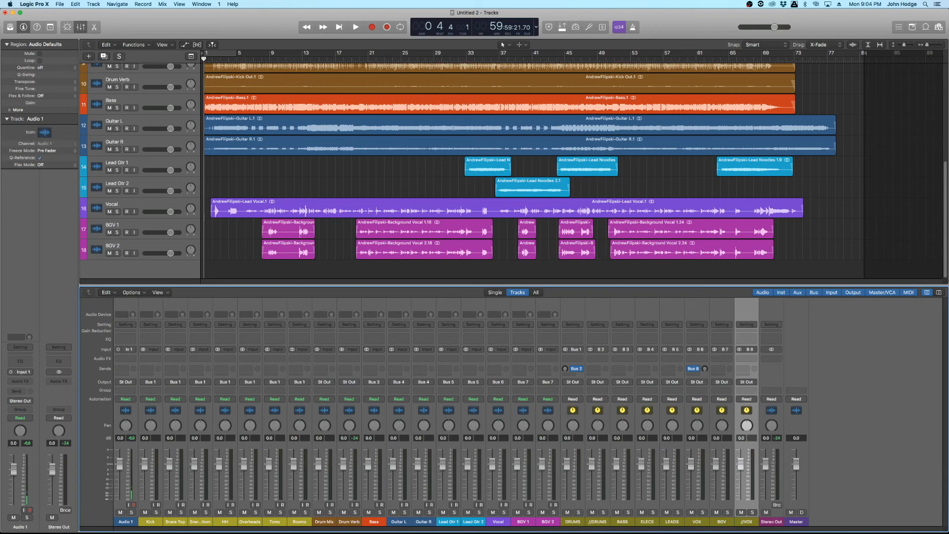
{"action": "left_click", "coordinate": [694, 368]}
{"action": "left_click", "coordinate": [704, 390]}
{"action": "left_click", "coordinate": [129, 522]}
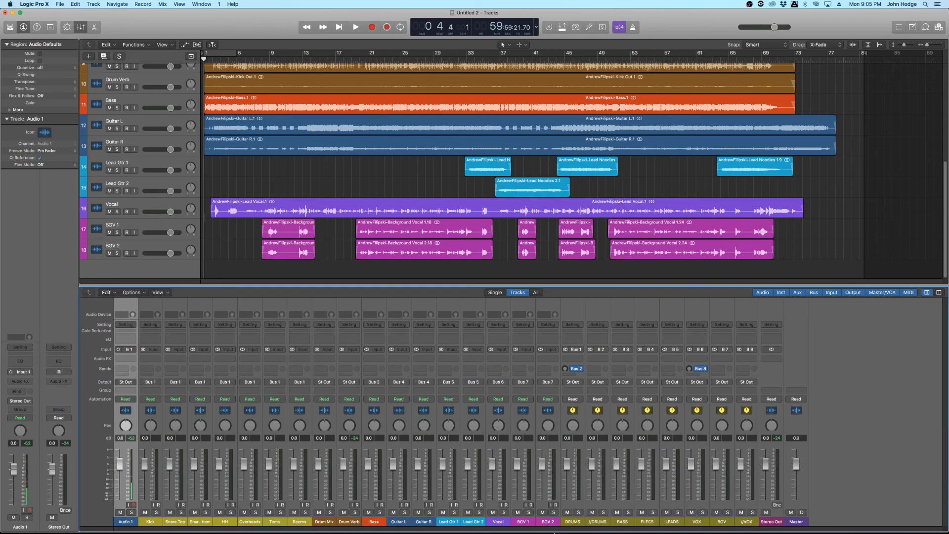
Step: Route all the auxes from DRUMS through //VOX to Bus 9 and name the new aux MIXBUSS
{"action": "left_click", "coordinate": [573, 524]}
{"action": "left_click", "coordinate": [749, 525], "text": "shift"}
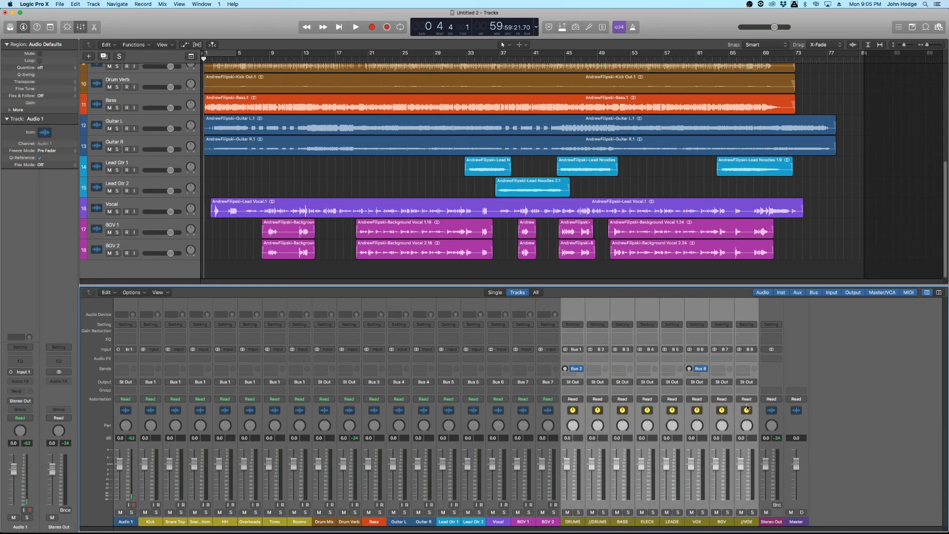
{"action": "left_click", "coordinate": [746, 382]}
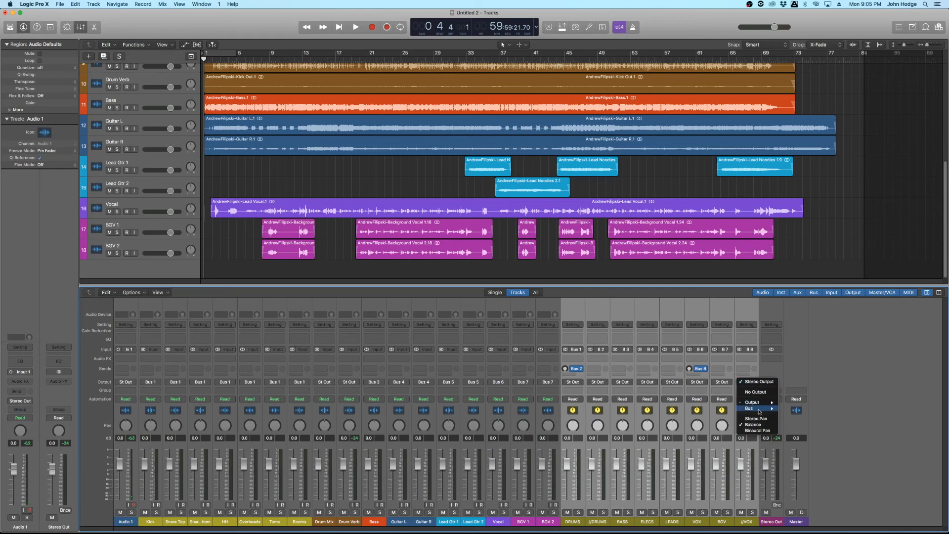
{"action": "mouse_move", "coordinate": [759, 412]}
{"action": "left_click", "coordinate": [797, 346]}
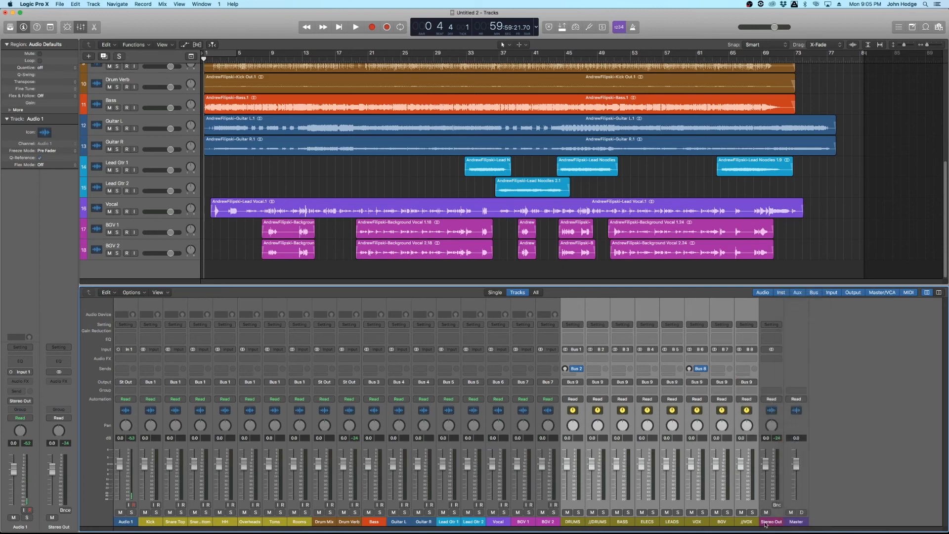
{"action": "left_click", "coordinate": [768, 523]}
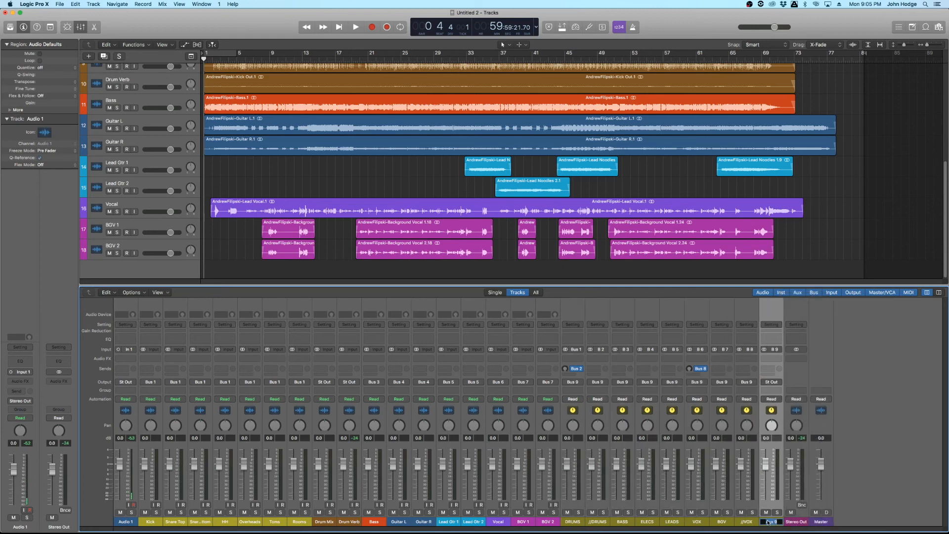
{"action": "type", "text": "MIXBUSS"}
{"action": "key", "text": "Return"}
Step: Color the MIXBUSS channel strip bright blue and close the color palette
{"action": "right_click", "coordinate": [789, 527]}
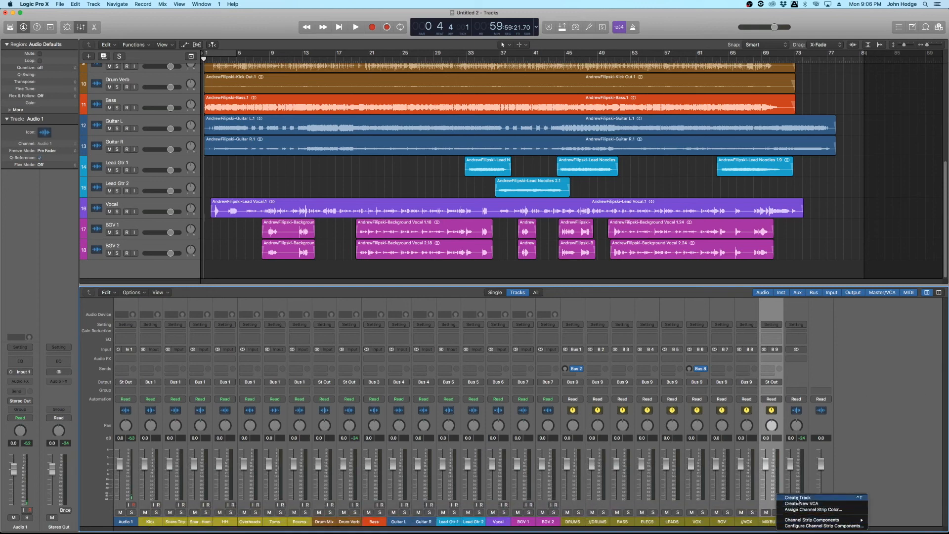
{"action": "left_click", "coordinate": [798, 511]}
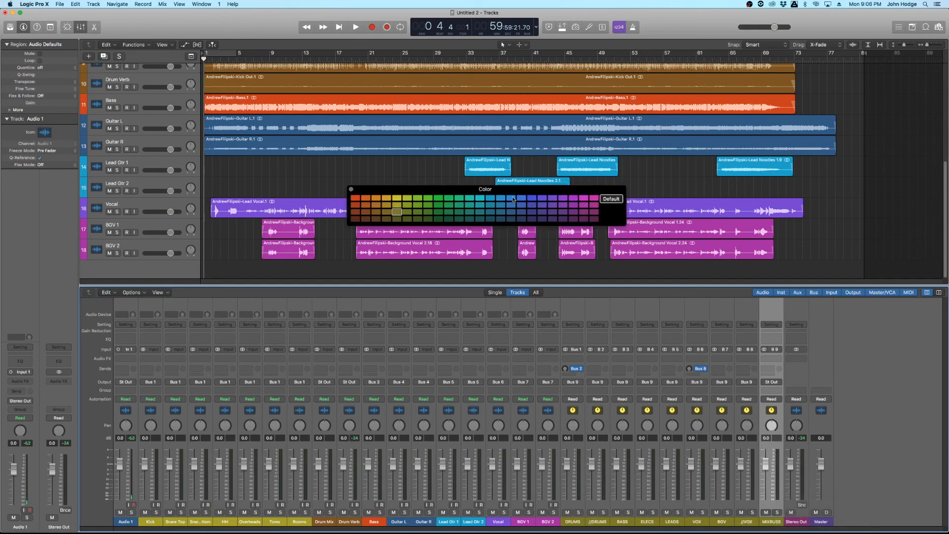
{"action": "left_click", "coordinate": [521, 199]}
{"action": "left_click", "coordinate": [351, 189]}
{"action": "left_click", "coordinate": [127, 522]}
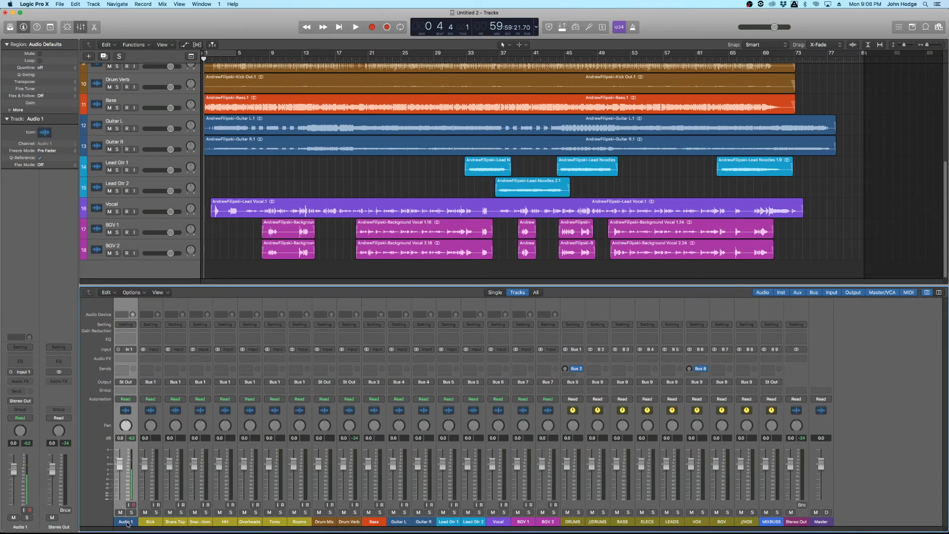
Step: Create one new audio track below BGV 2 and name it REFERENCES
{"action": "left_click", "coordinate": [136, 246]}
{"action": "left_click", "coordinate": [89, 56]}
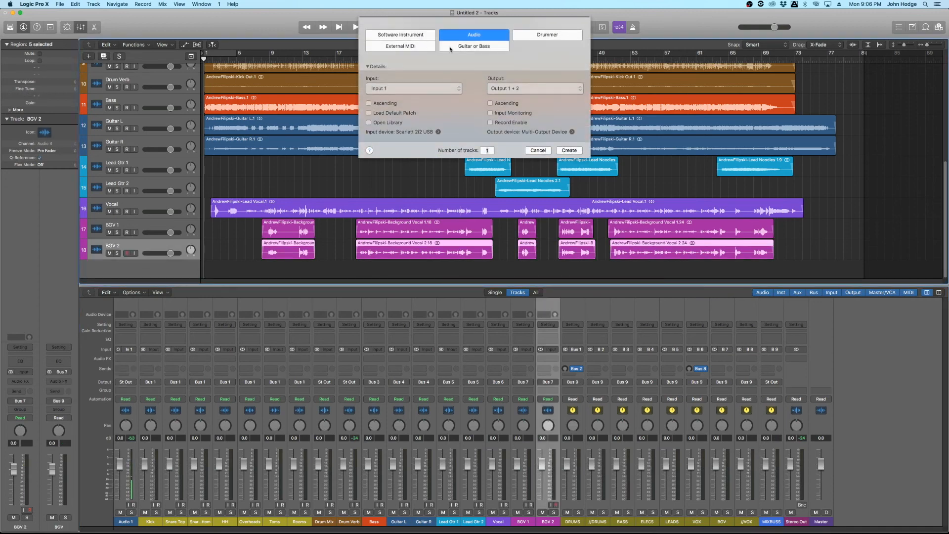
{"action": "left_click", "coordinate": [571, 151]}
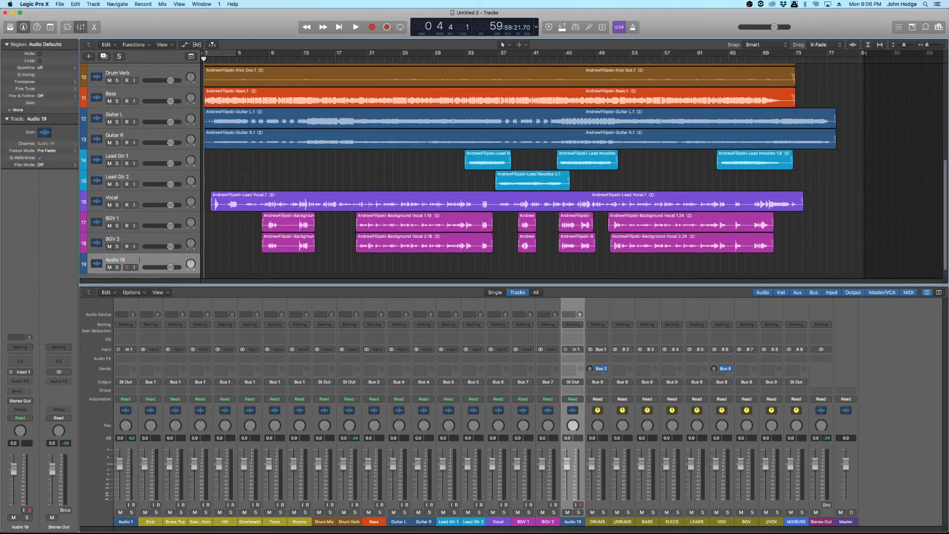
{"action": "double_click", "coordinate": [139, 259]}
{"action": "type", "text": "REFERENCES"}
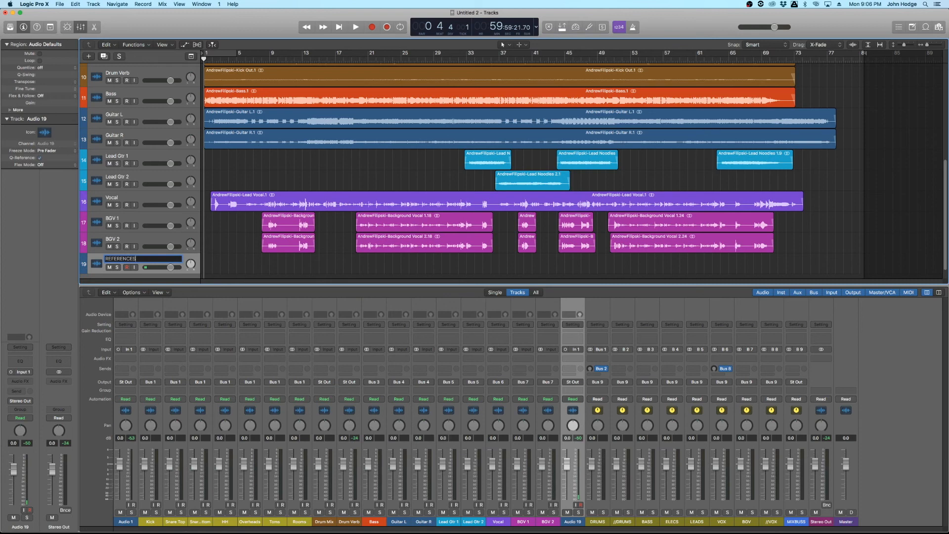
{"action": "key", "text": "Return"}
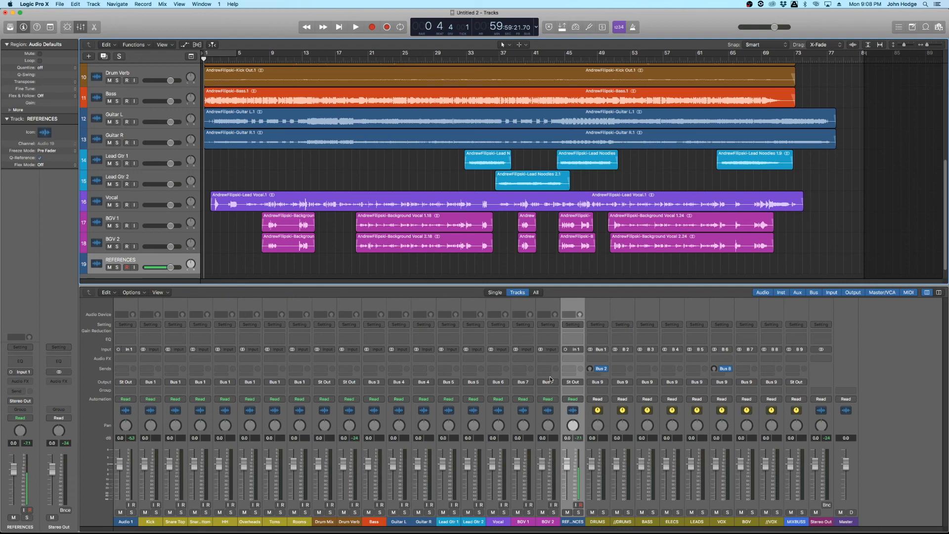
Step: Play the song briefly, stop, and play again from about bar 33 to check the signal through the buses
{"action": "key", "text": "space"}
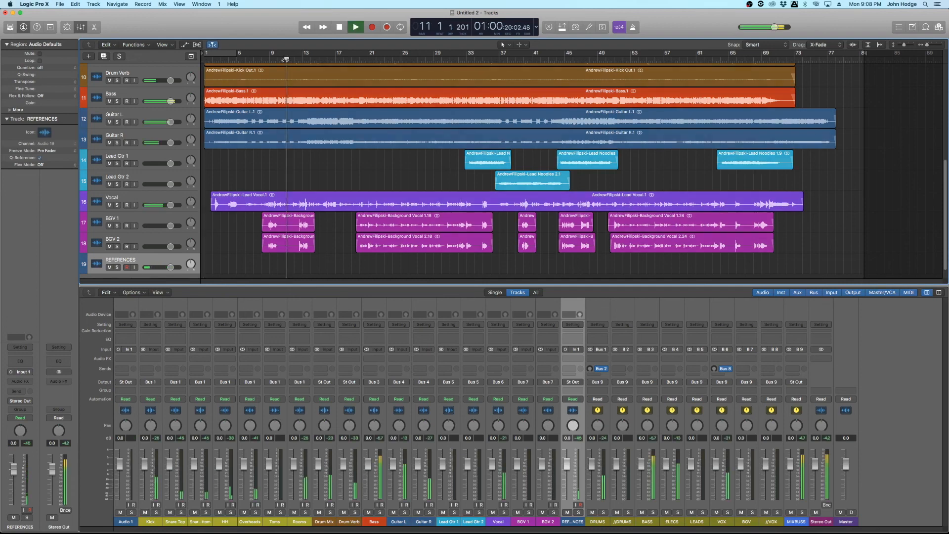
{"action": "key", "text": "space"}
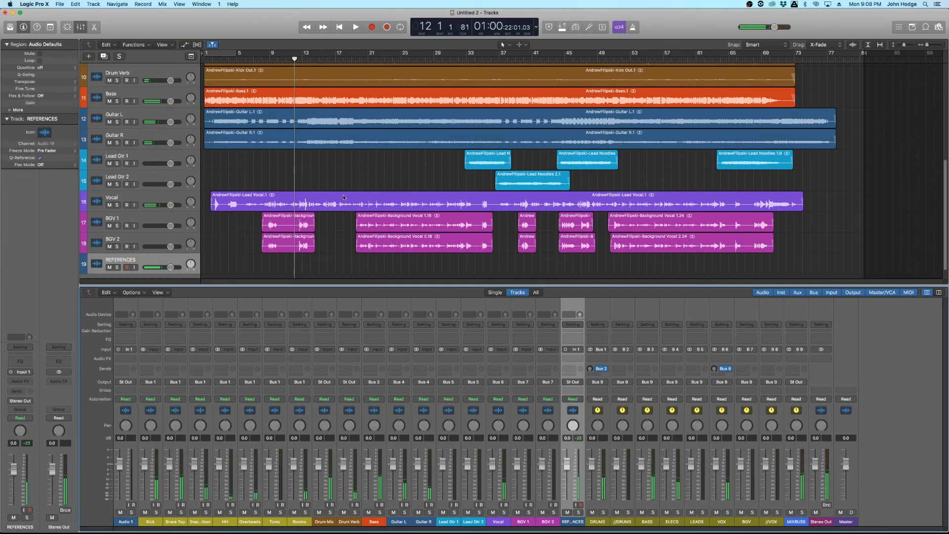
{"action": "left_click", "coordinate": [377, 58]}
{"action": "left_click", "coordinate": [467, 52]}
{"action": "key", "text": "space"}
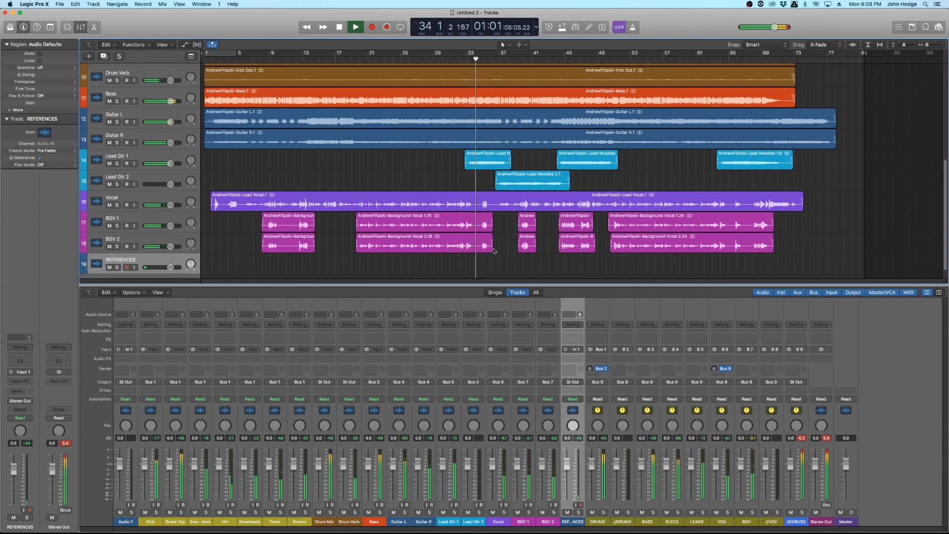
Step: Stop playback and clear the peak level readings on the mixer's channel strips
{"action": "key", "text": "space"}
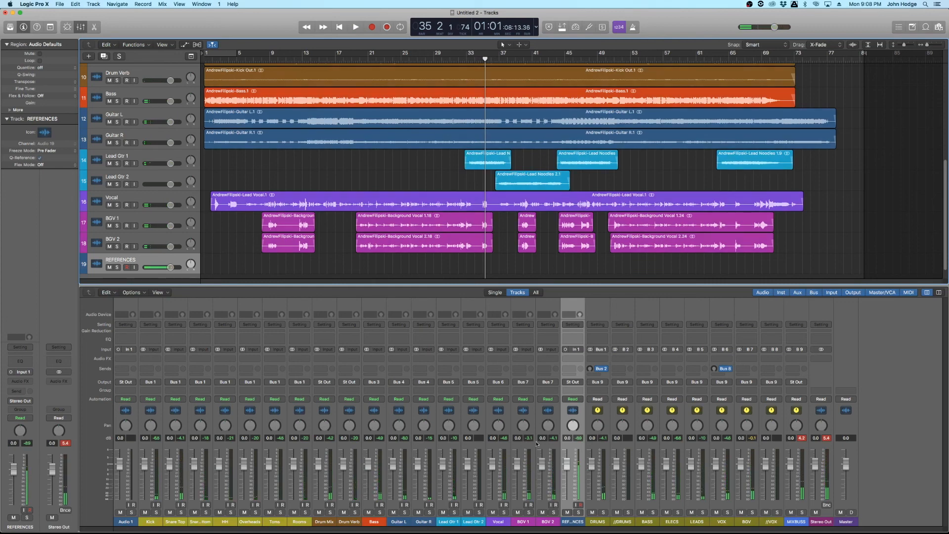
{"action": "left_click", "coordinate": [753, 438]}
Step: Lower the region gain of all the audio regions from Kick to BGV 2 together, and play the song briefly to check the levels
{"action": "scroll", "coordinate": [478, 151], "scroll_direction": "down", "scroll_amount": 5}
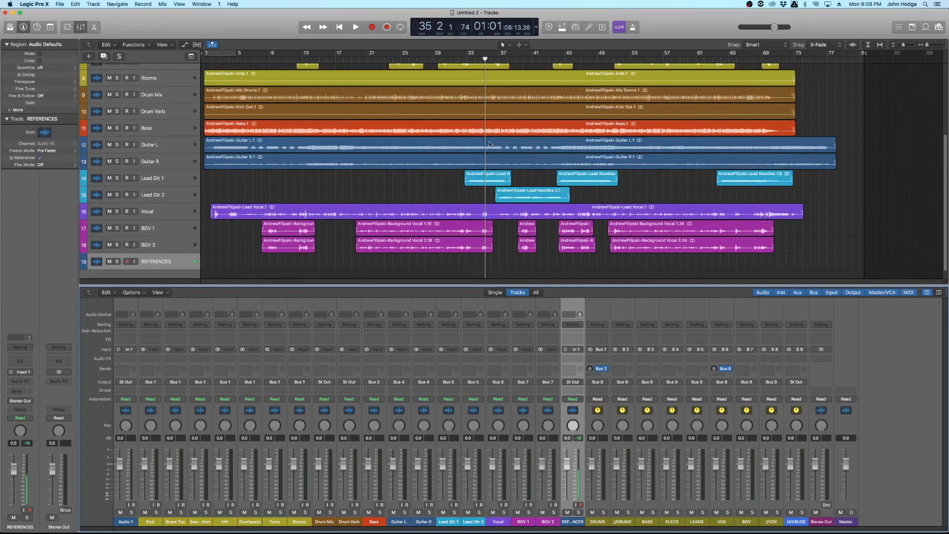
{"action": "left_click_drag", "start_coordinate": [833, 72], "coordinate": [257, 252]}
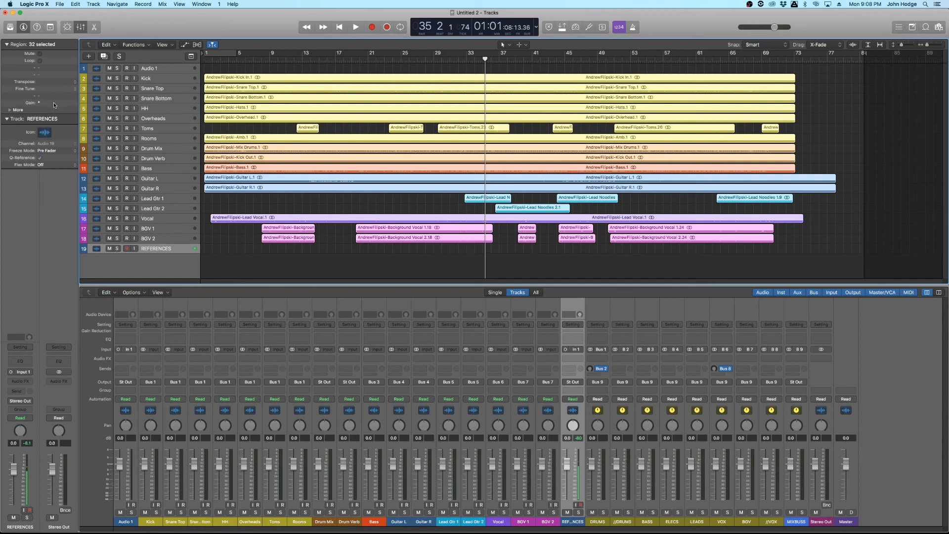
{"action": "left_click_drag", "start_coordinate": [55, 105], "coordinate": [54, 130]}
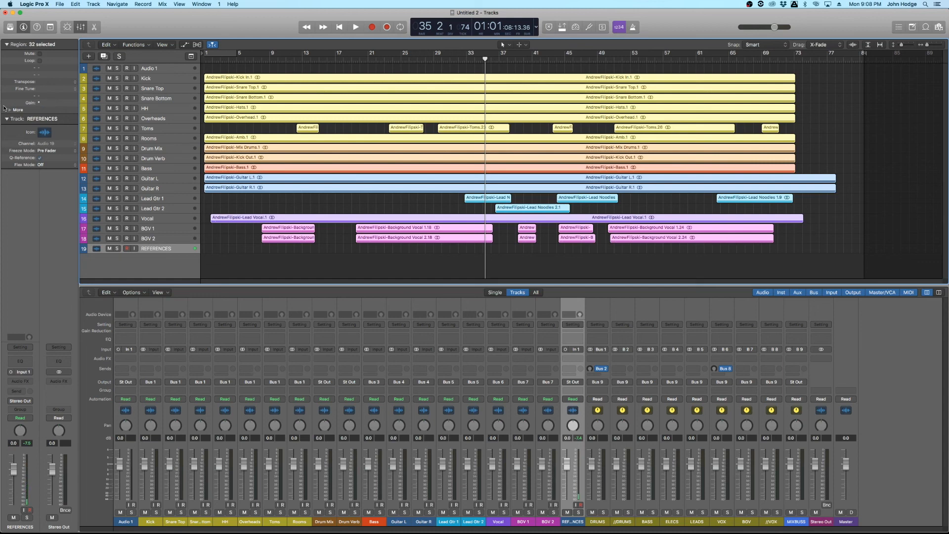
{"action": "left_click", "coordinate": [327, 259]}
{"action": "key", "text": "space"}
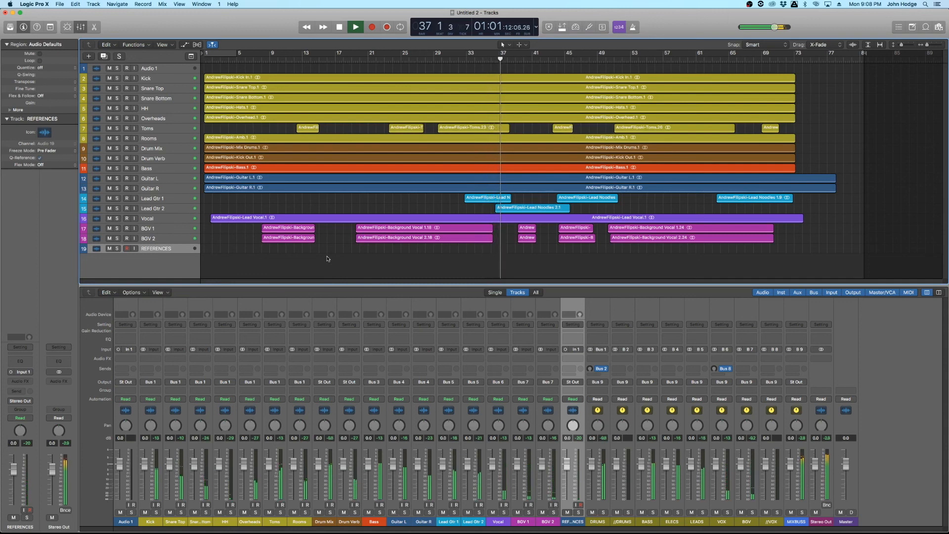
{"action": "key", "text": "space"}
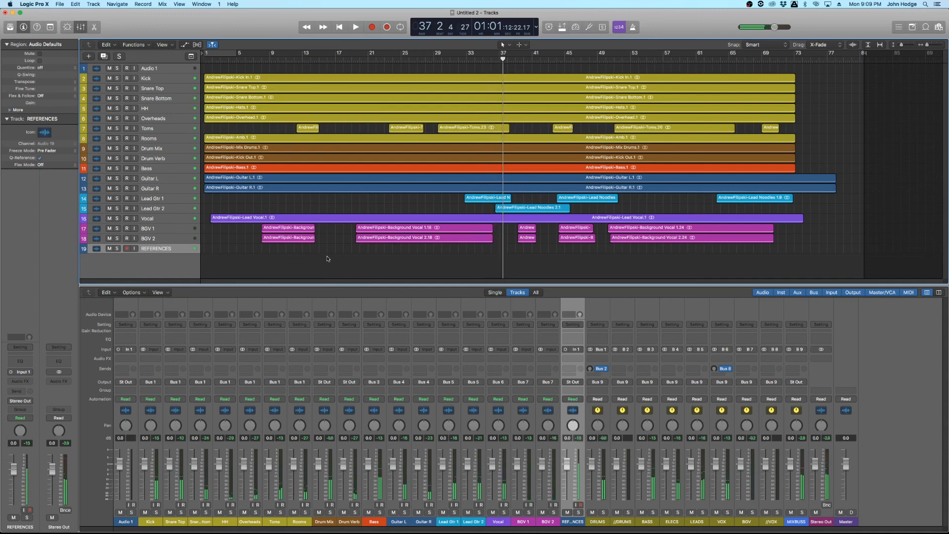